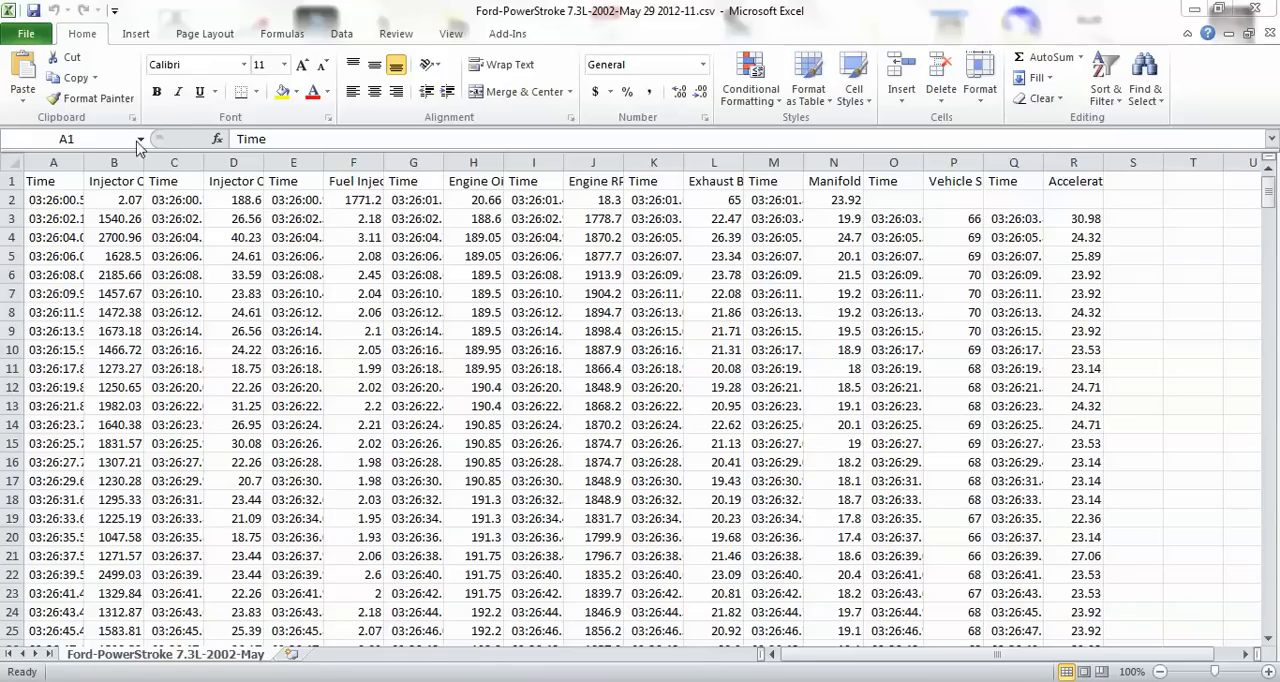
Save the CSV log as an Excel Workbook (*.xlsx), keeping the file name Ford-PowerStroke 7.3L-2002-May 29 2012-11.
left_click(29, 32)
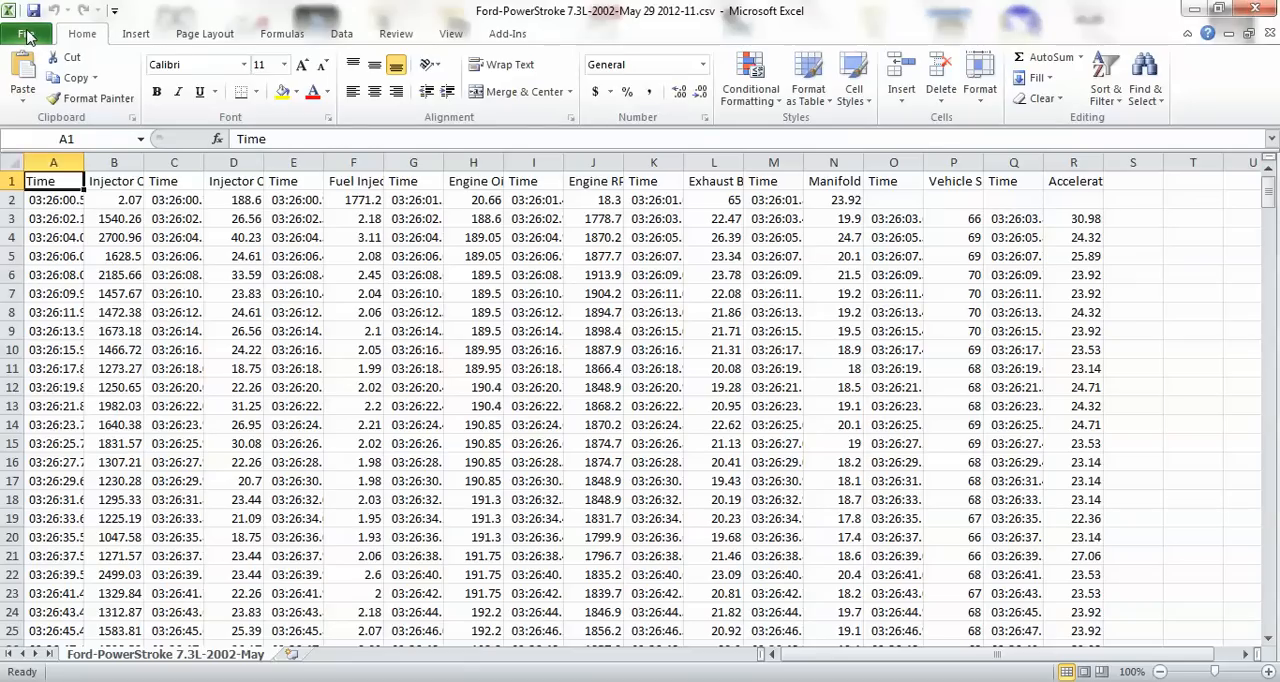
left_click(27, 35)
left_click(52, 89)
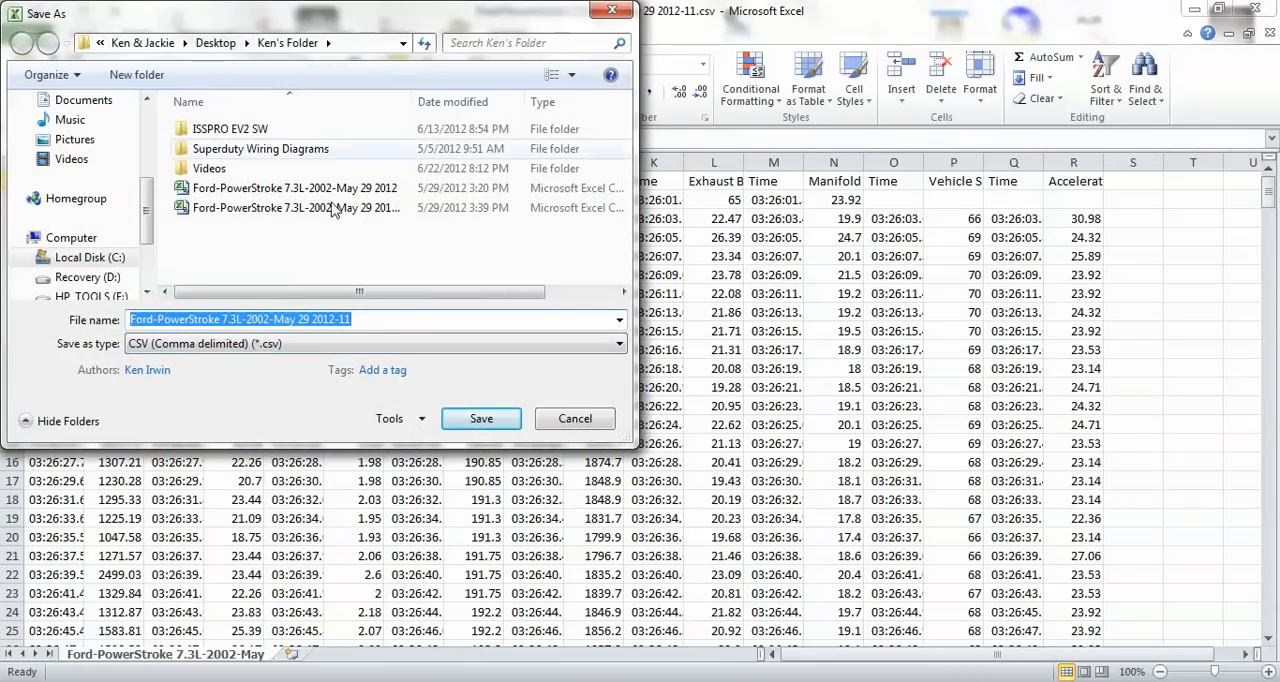
left_click(390, 346)
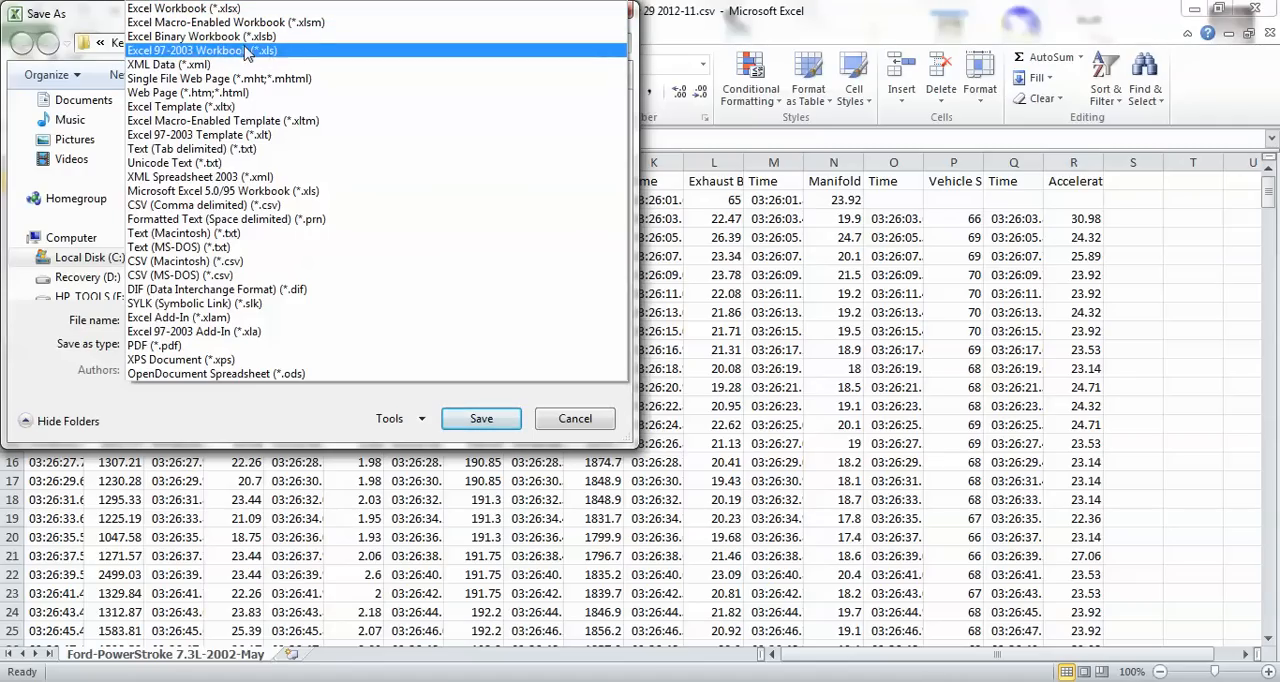
left_click(187, 11)
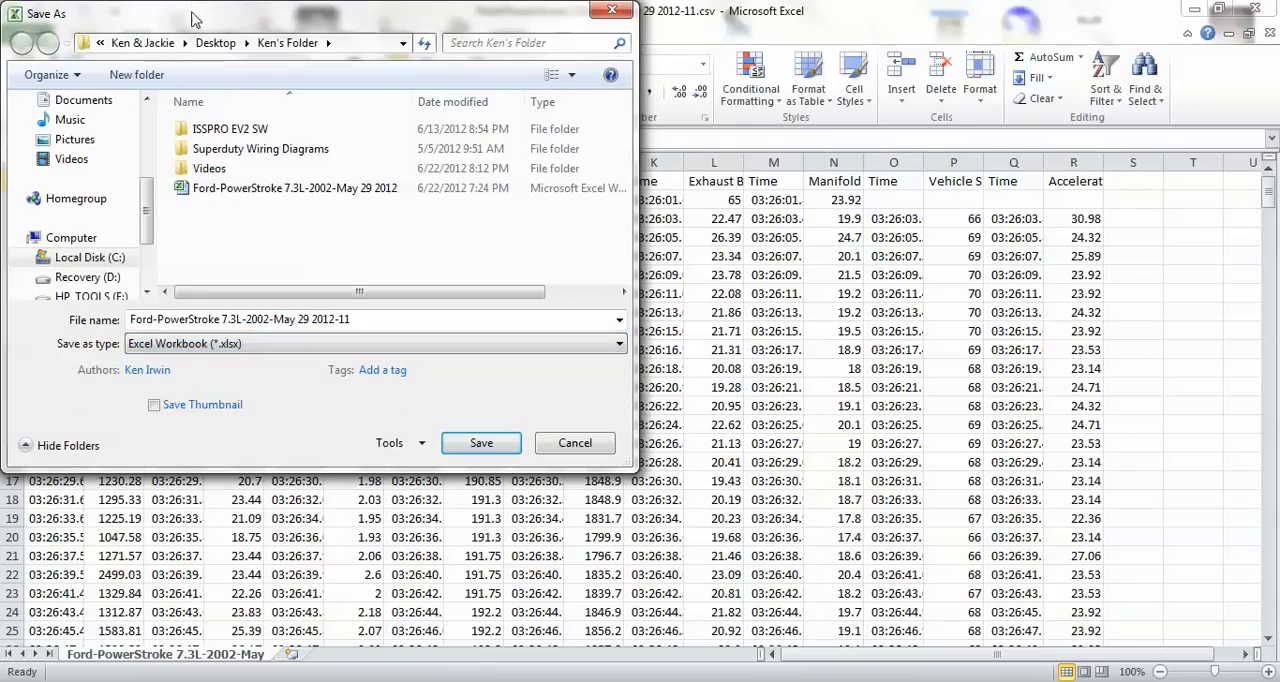
left_click(505, 452)
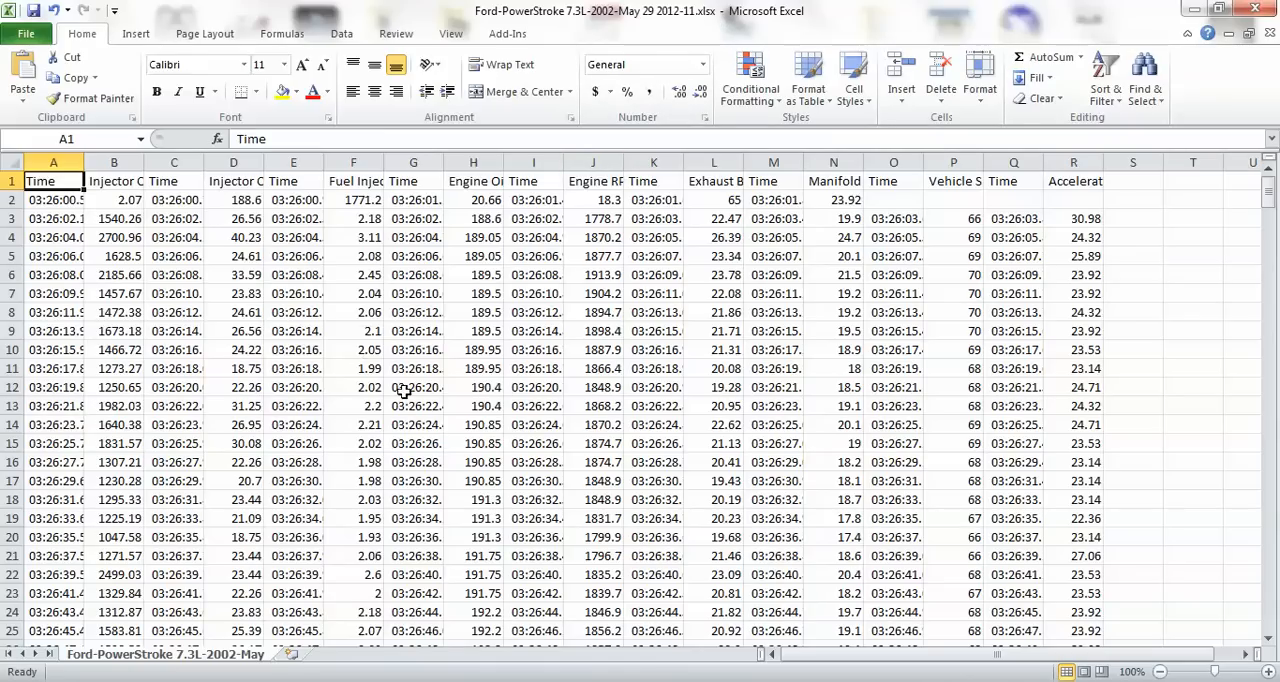
Increase the height of header row 1 to about seven times its default so long headings can fit.
scroll(755, 420, "down", 20)
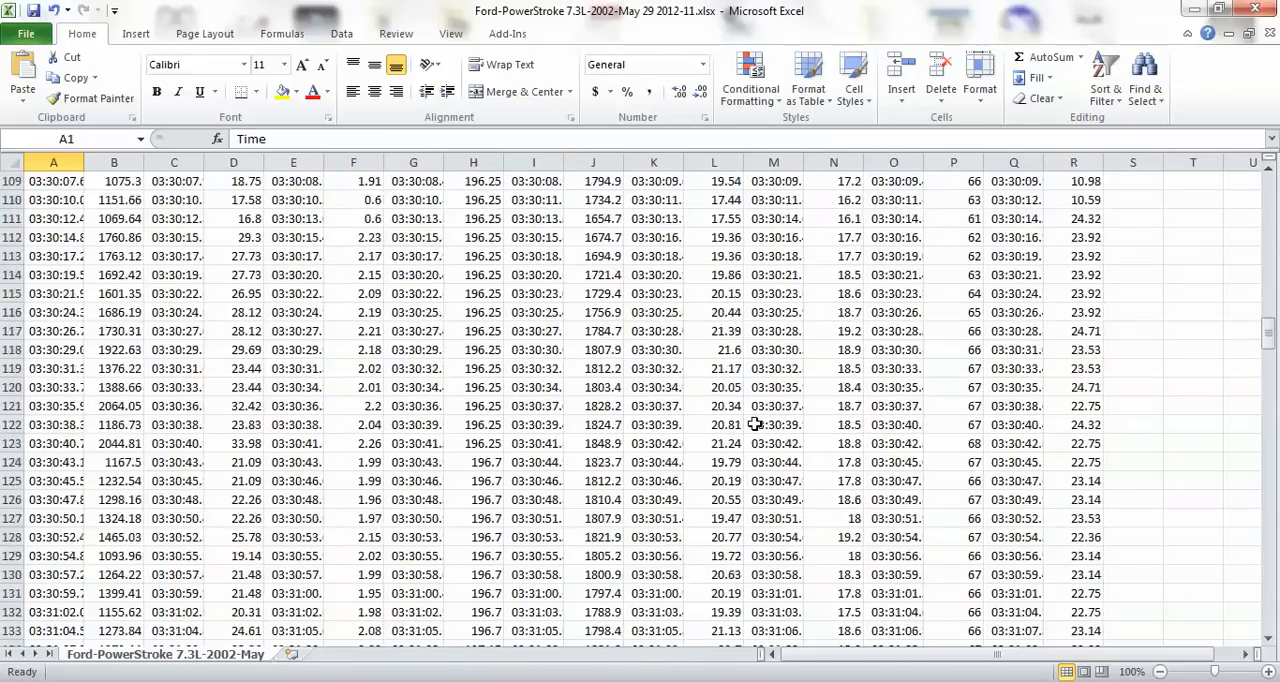
key("ctrl+Home")
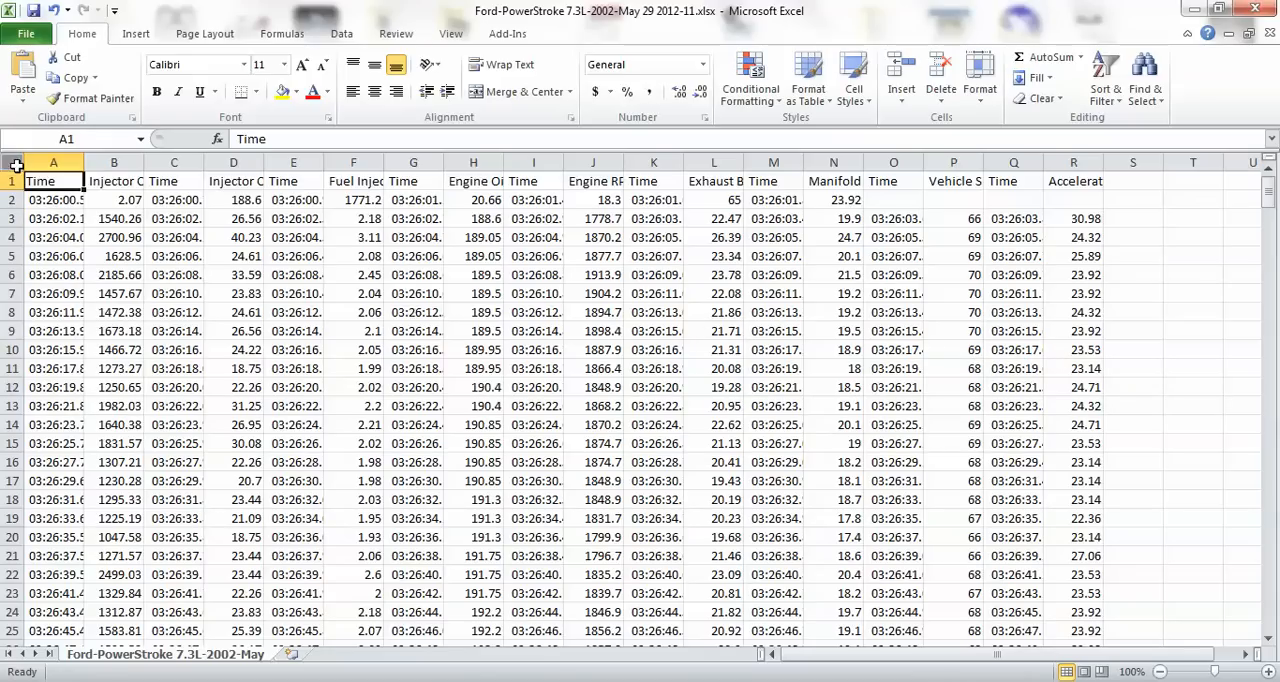
left_click(110, 183)
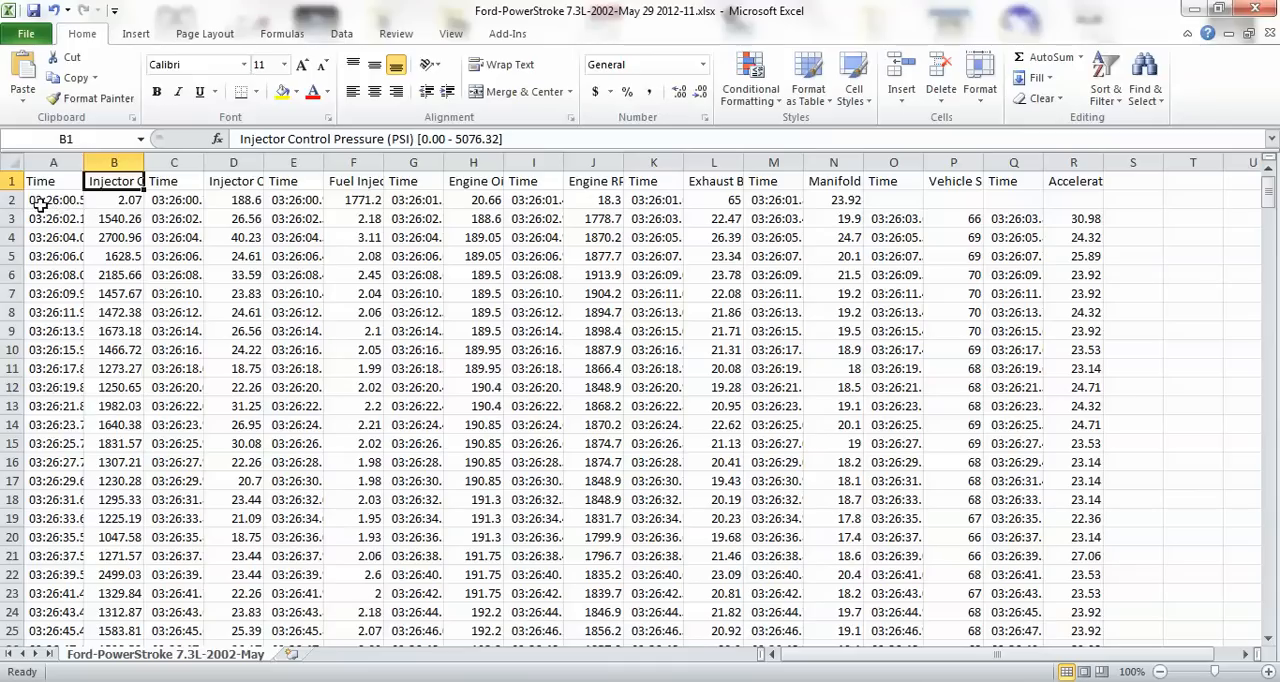
left_click_drag(10, 190, 10, 300)
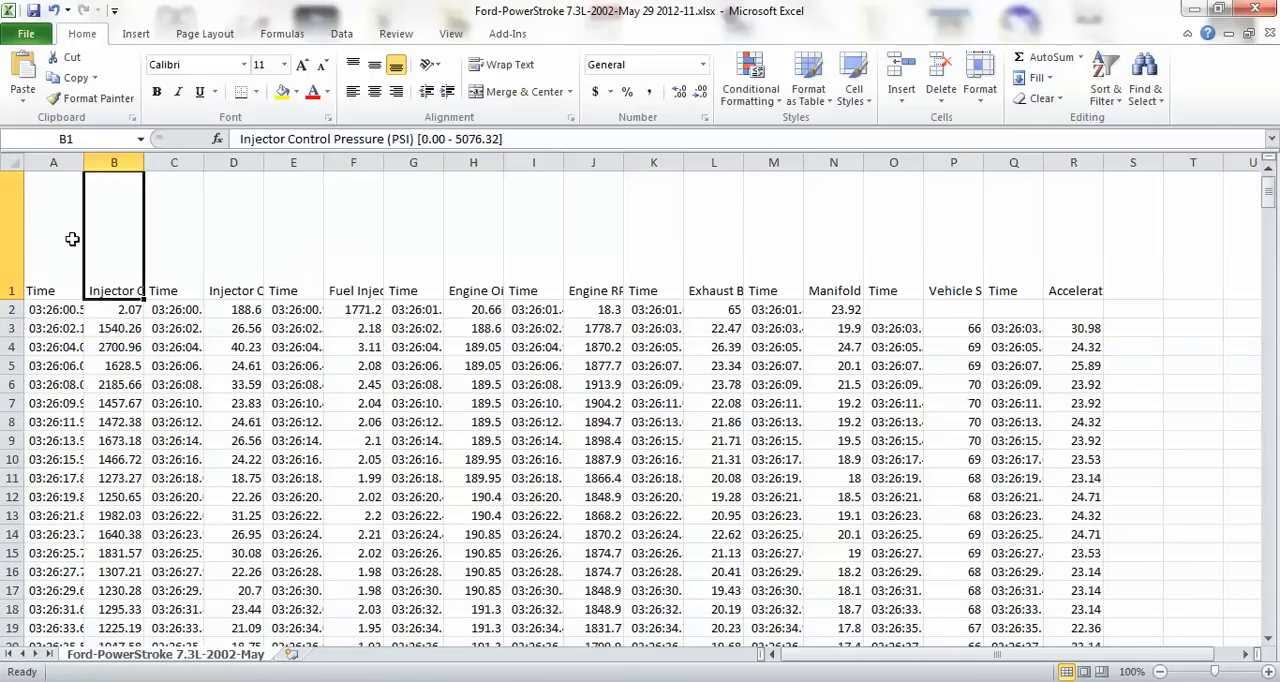
left_click(156, 366)
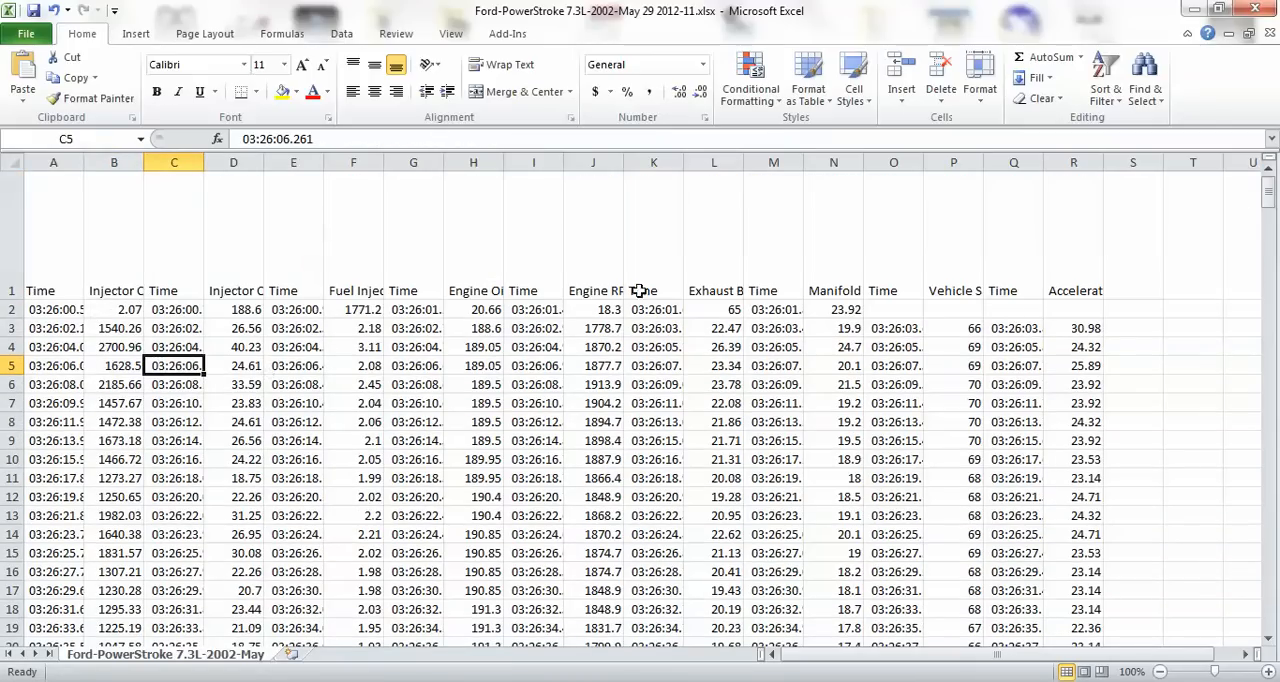
Turn on Wrap text for all of header row 1 in the cell alignment formatting.
left_click(6, 231)
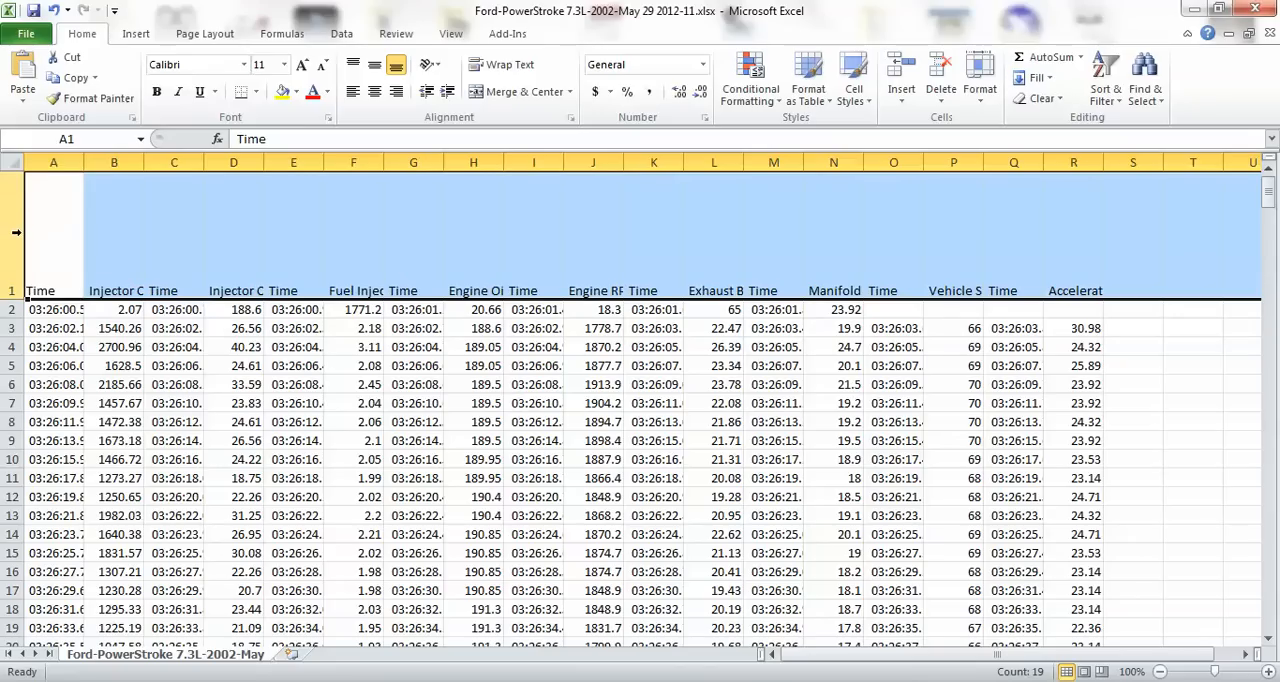
right_click(16, 232)
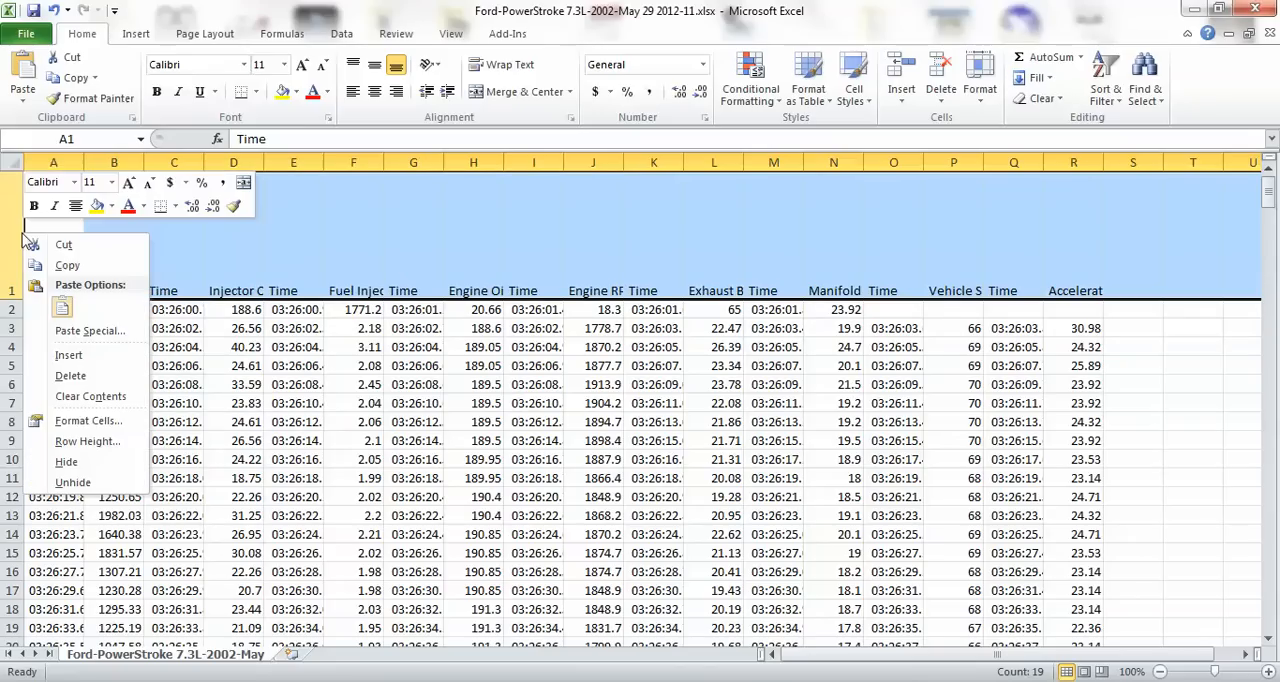
left_click(88, 421)
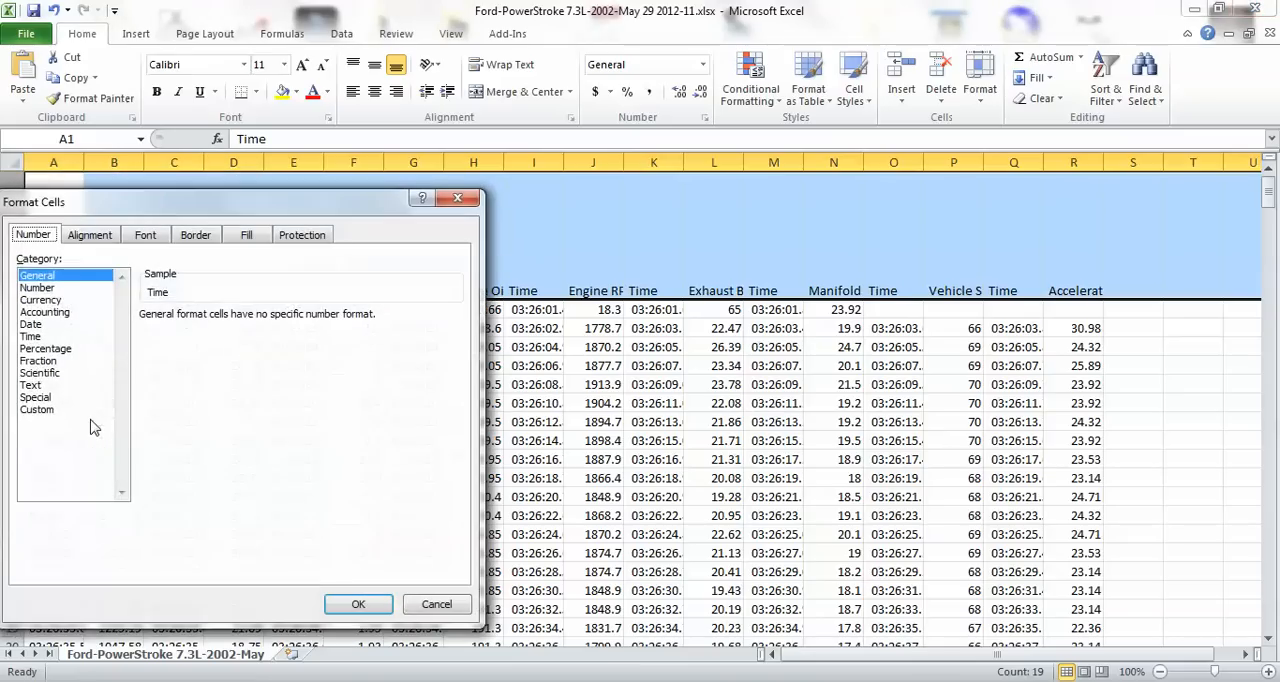
left_click(91, 238)
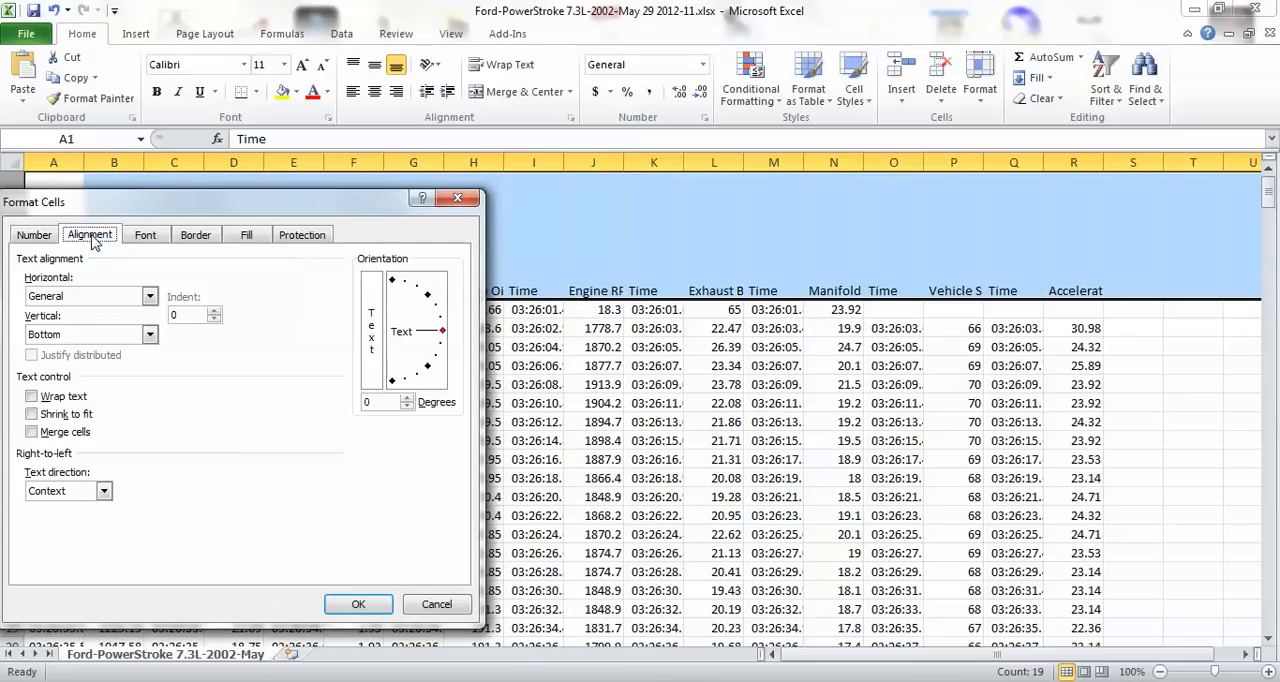
left_click(33, 397)
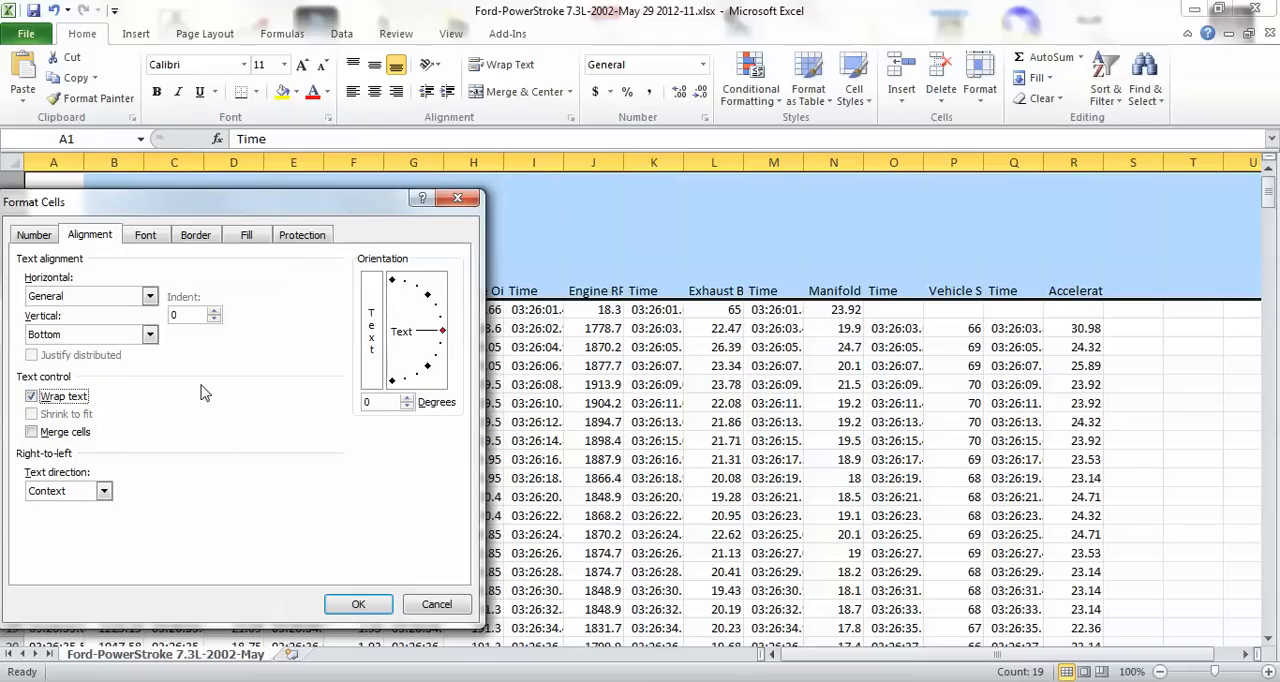
left_click(358, 605)
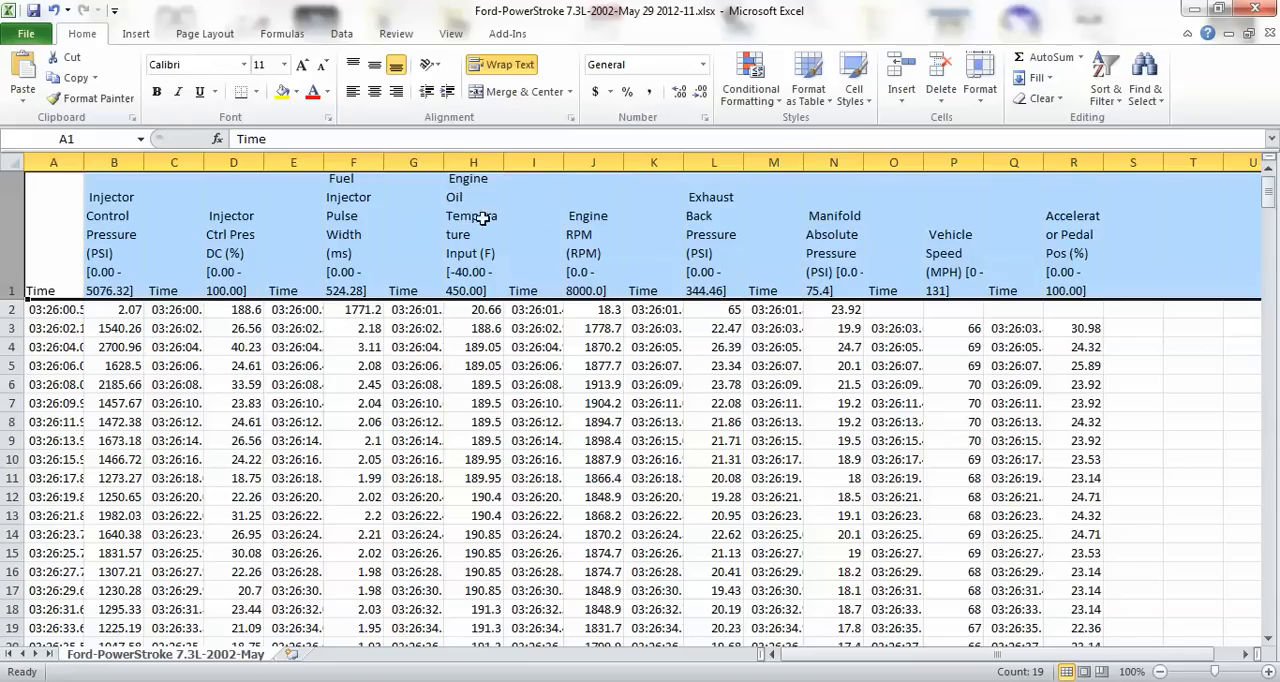
Widen the Engine Oil Temperature, Accelerator Pedal Pos and Fuel Injector Pulse Width columns (H, R and F) so their header words fit unbroken.
left_click_drag(503, 162, 521, 160)
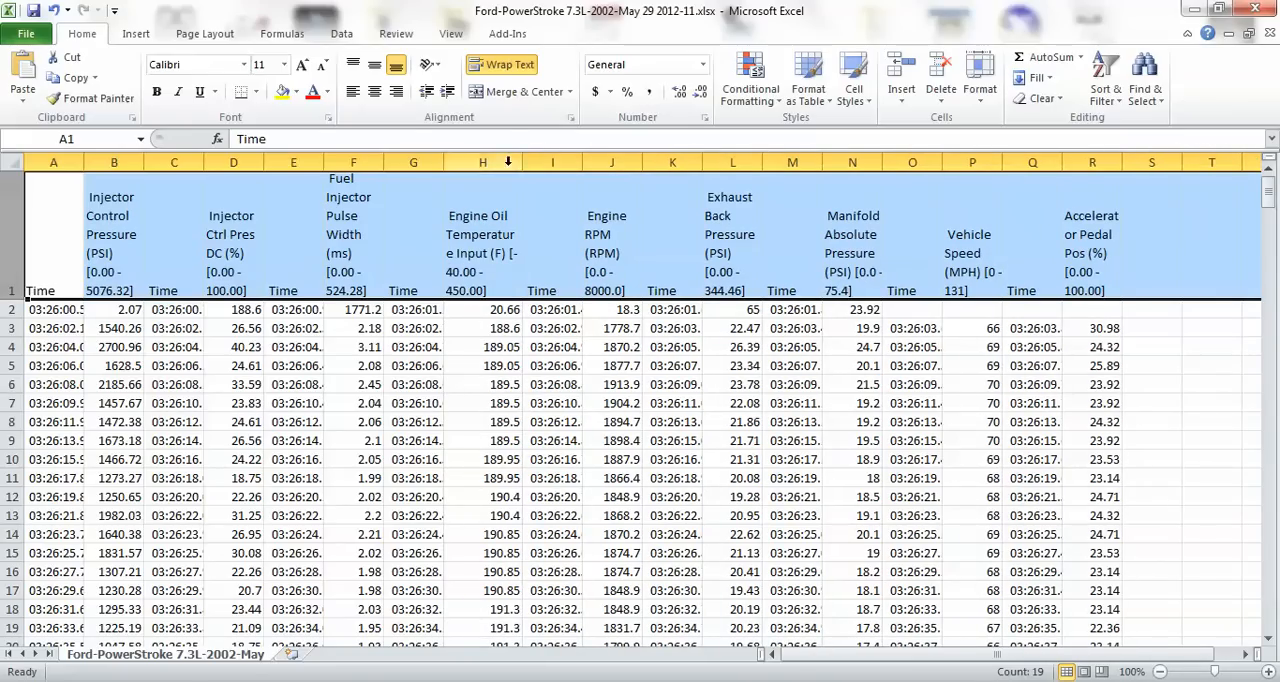
left_click_drag(521, 163, 526, 163)
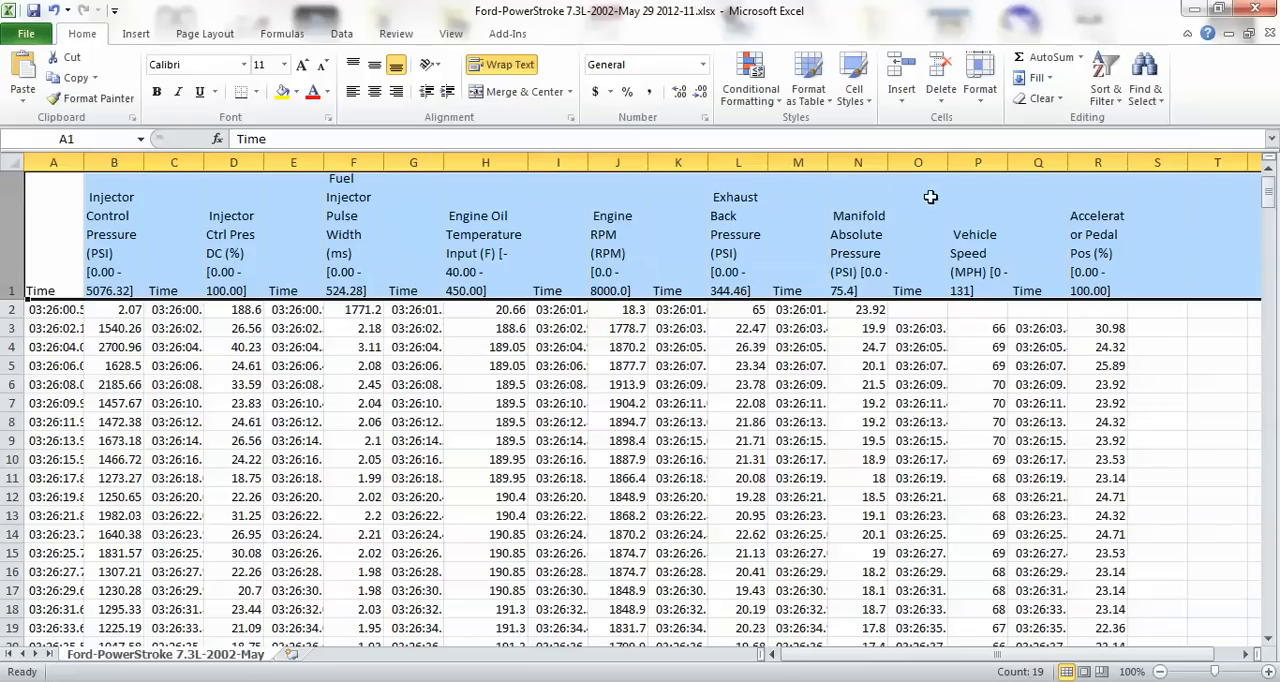
left_click_drag(1128, 162, 1139, 162)
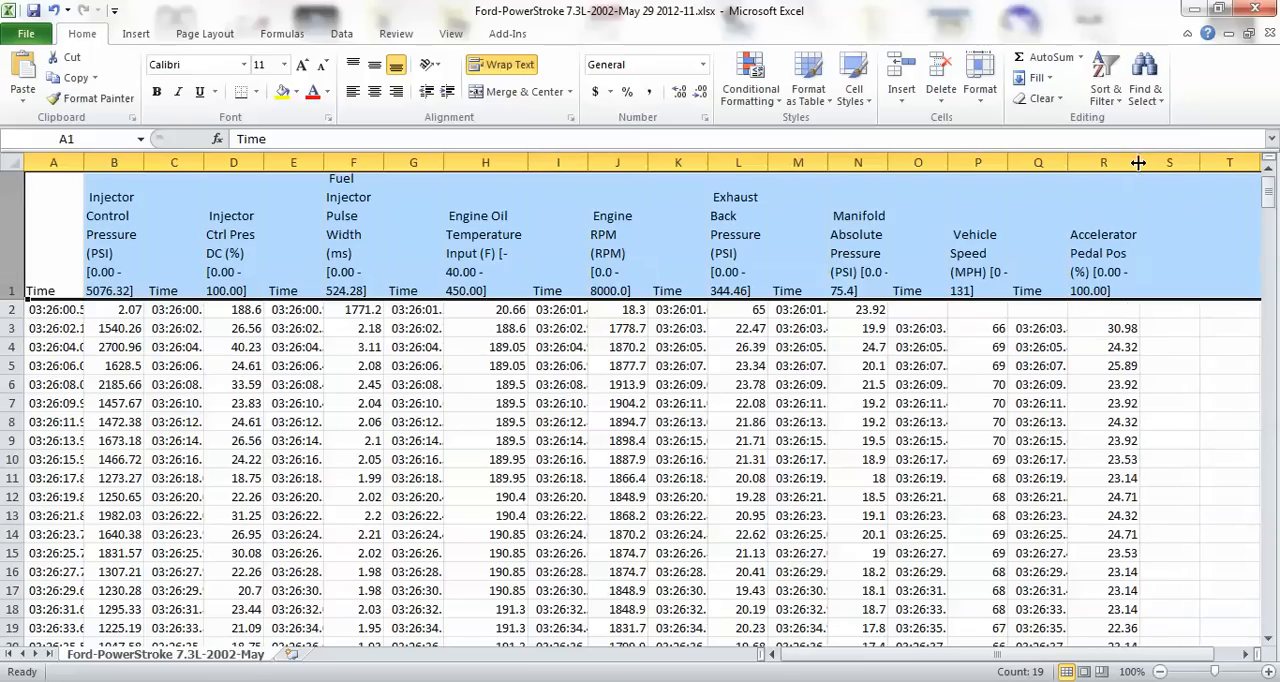
left_click_drag(383, 162, 413, 162)
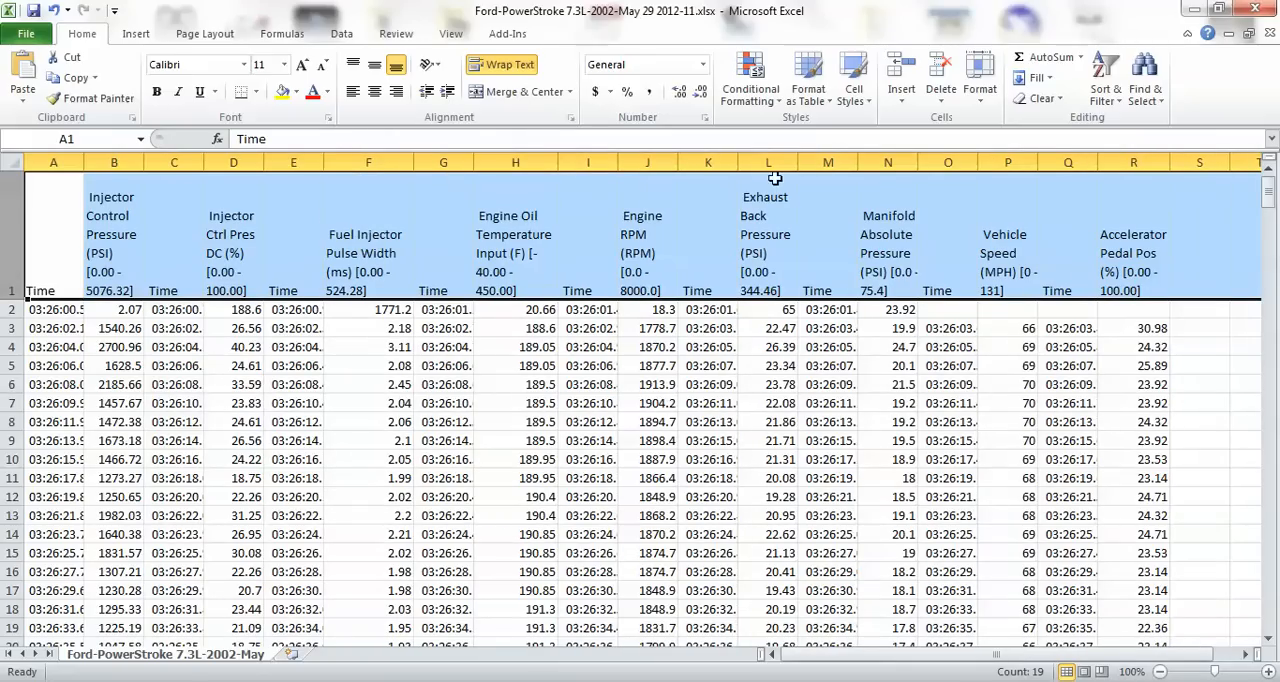
left_click(369, 380)
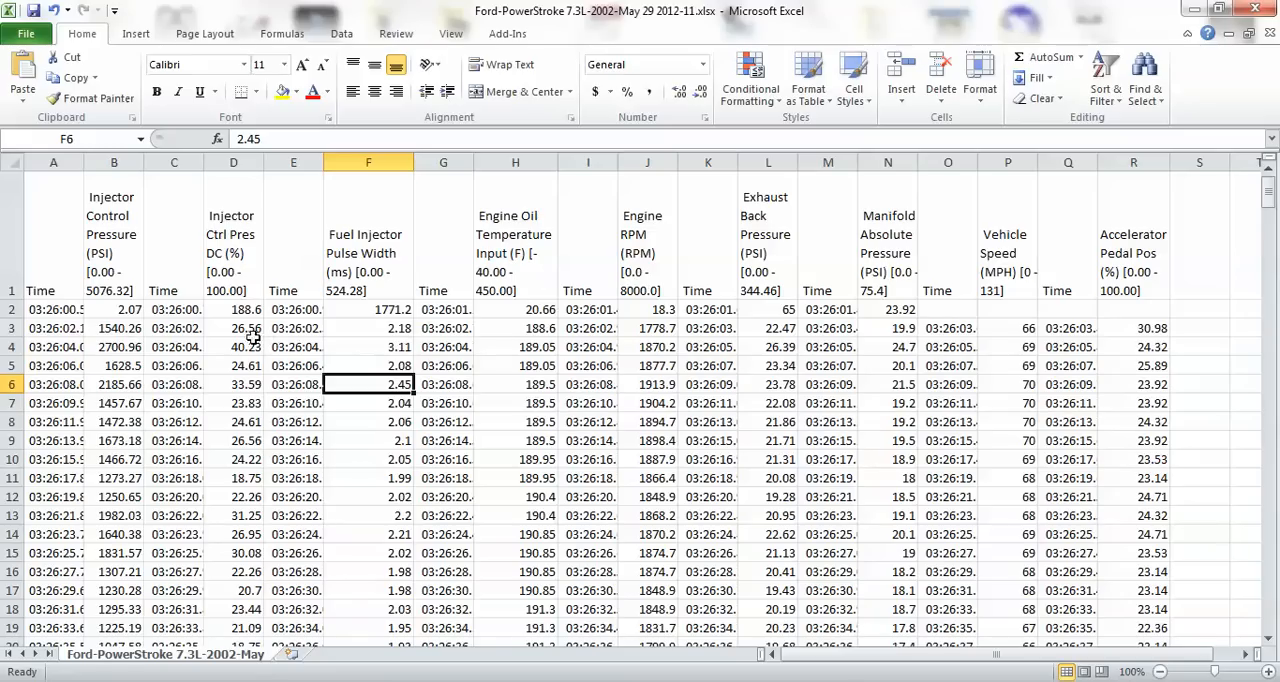
left_click(162, 404)
left_click(280, 384)
left_click(360, 328)
left_click(220, 403)
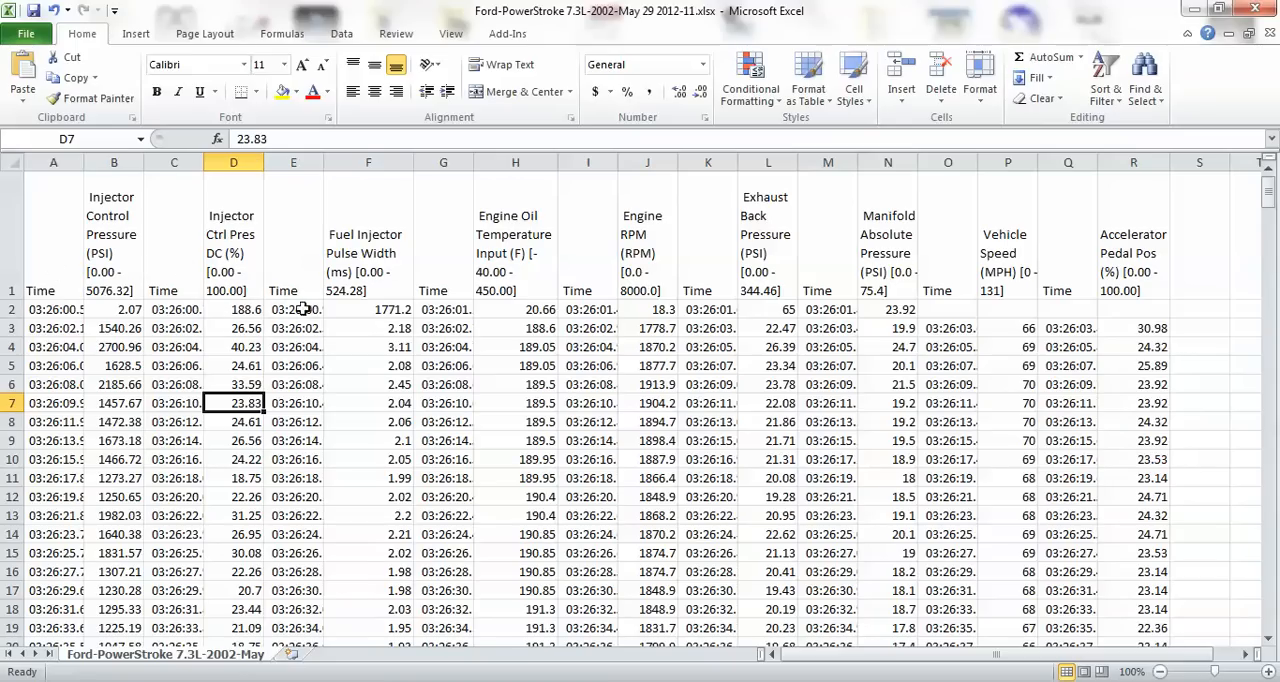
Widen the Time columns E and G so their full timestamps including milliseconds fit.
left_click_drag(324, 162, 351, 162)
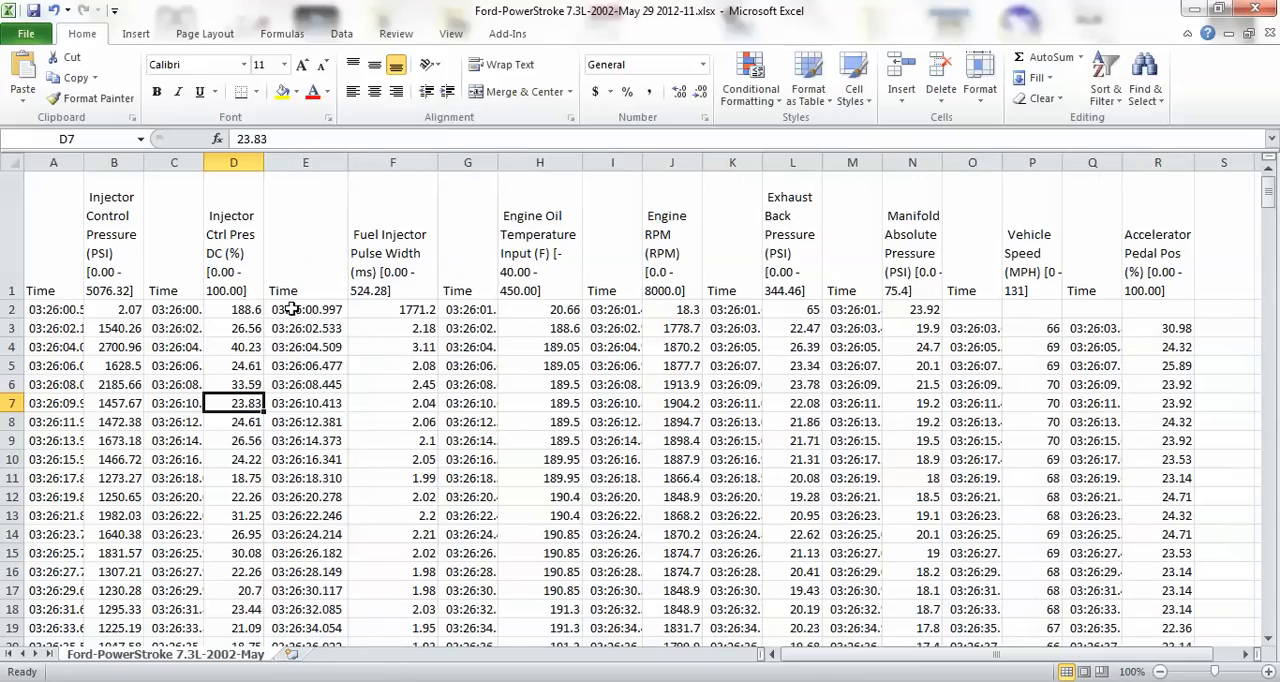
left_click_drag(498, 162, 519, 162)
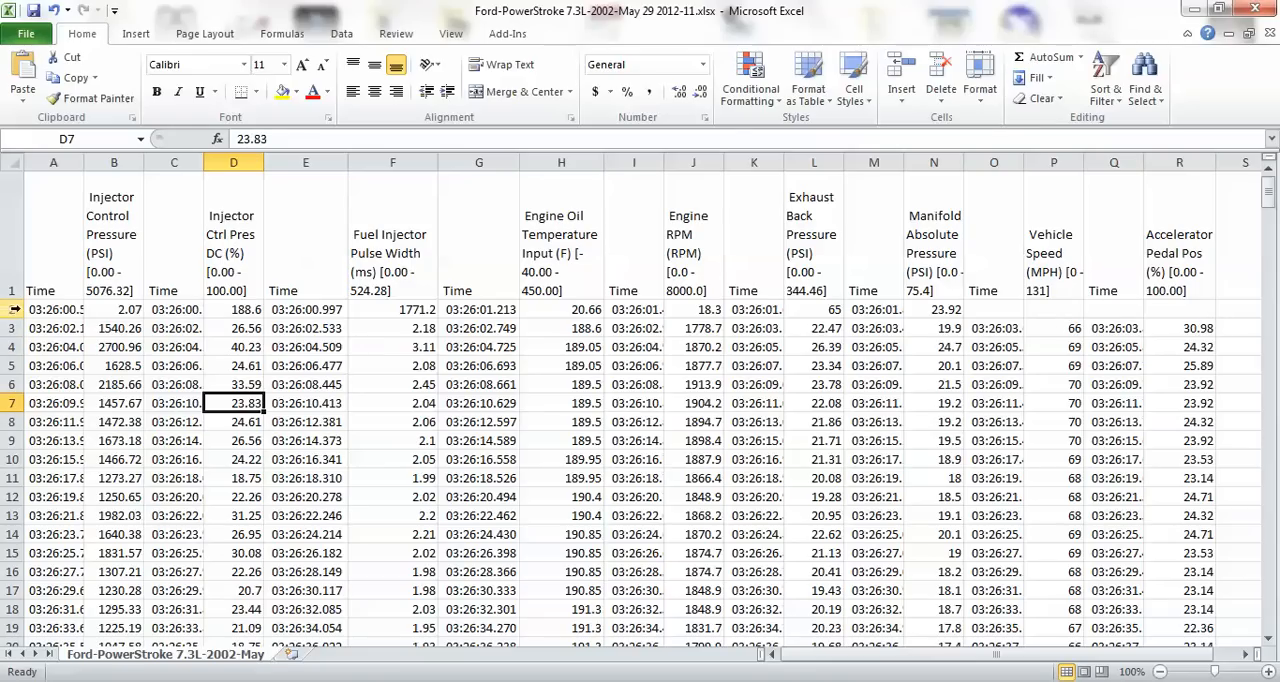
Delete rows 2 to 4, the first three data rows directly beneath the header.
left_click(8, 309)
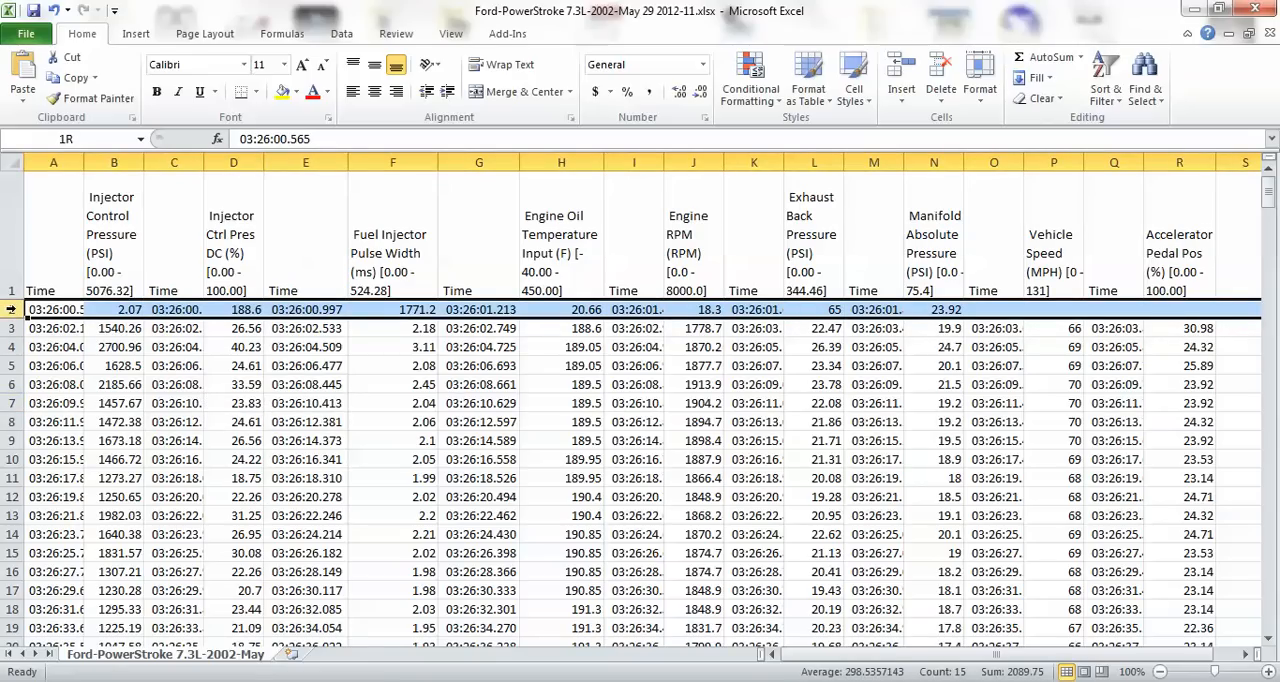
left_click_drag(10, 309, 12, 347)
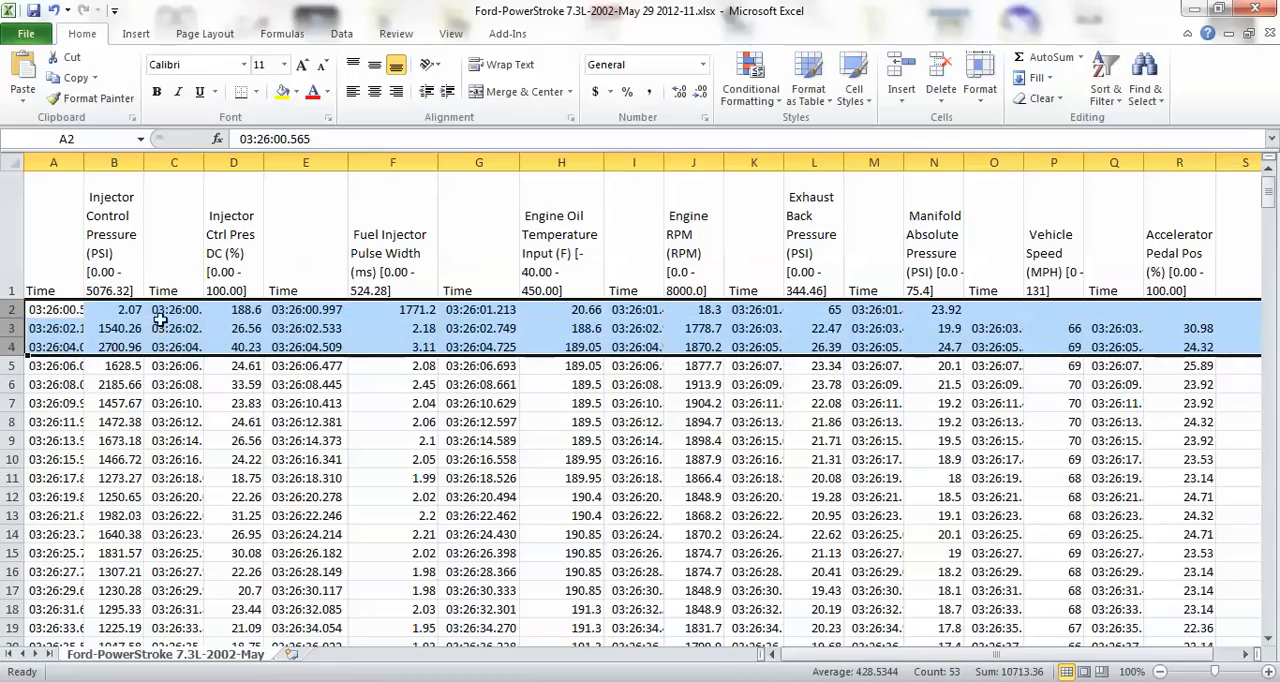
right_click(108, 329)
left_click(162, 466)
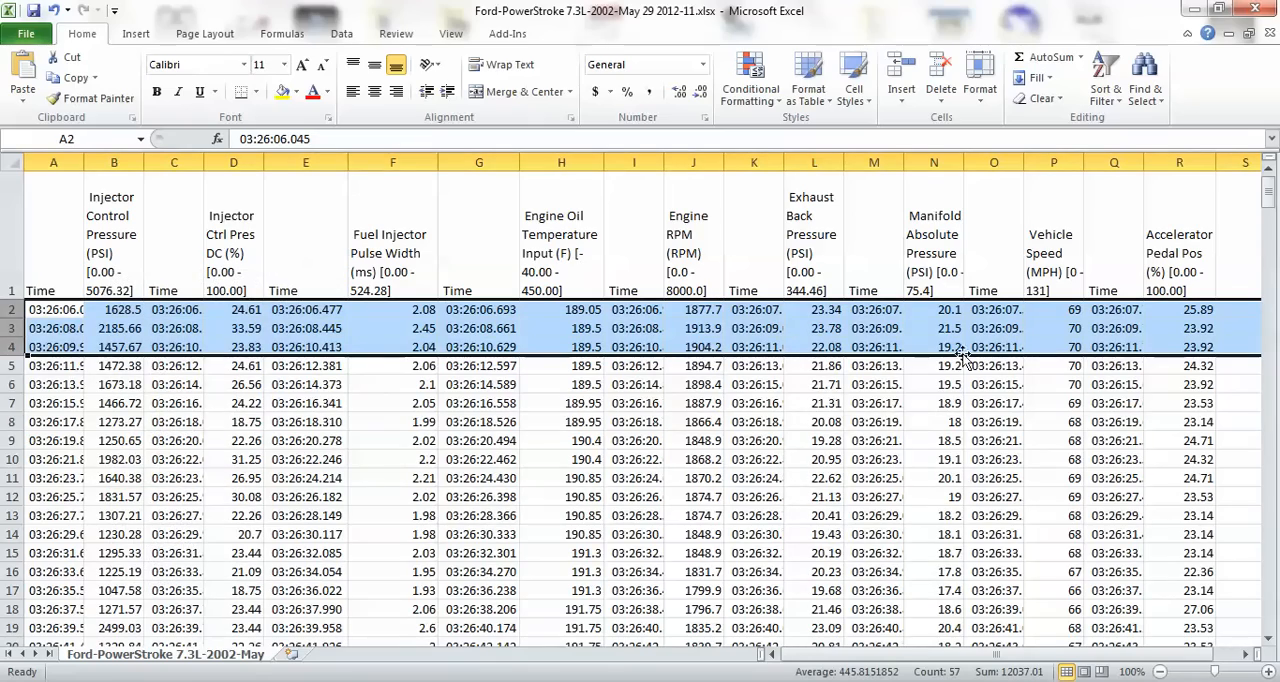
Delete rows 342 to 344, the last three data rows at the end of the log.
left_click_drag(1268, 198, 1262, 636)
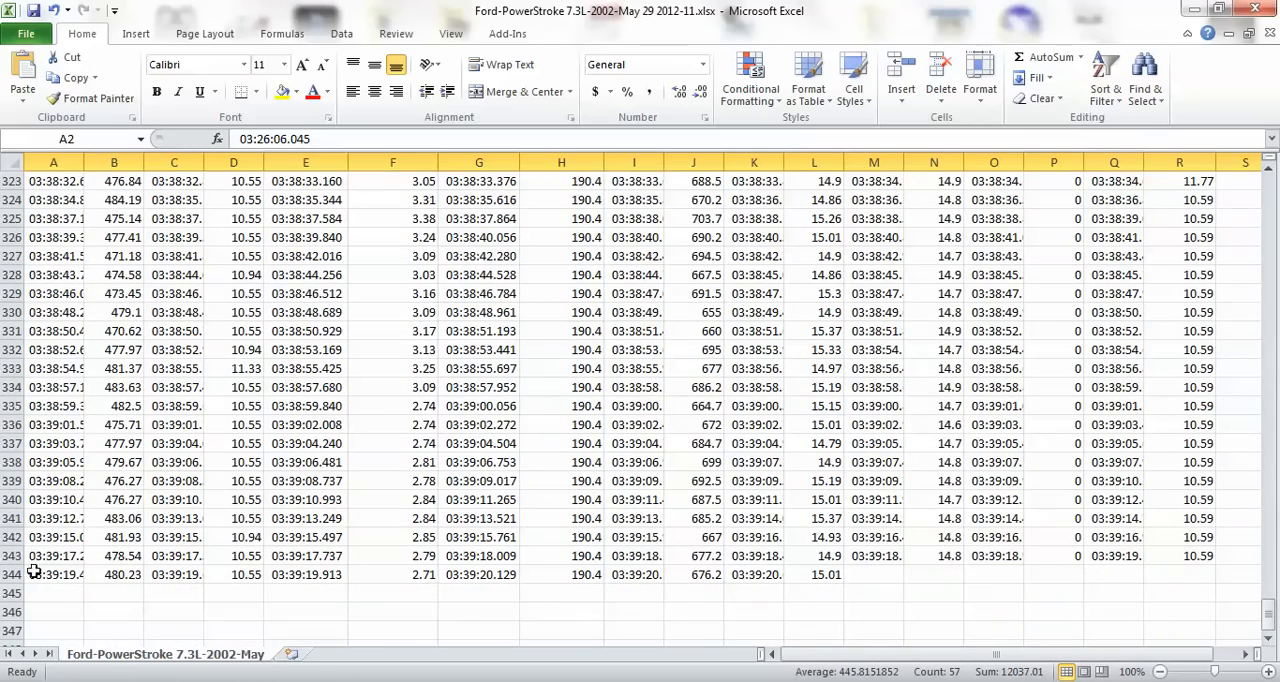
left_click(8, 537)
left_click_drag(5, 537, 10, 575)
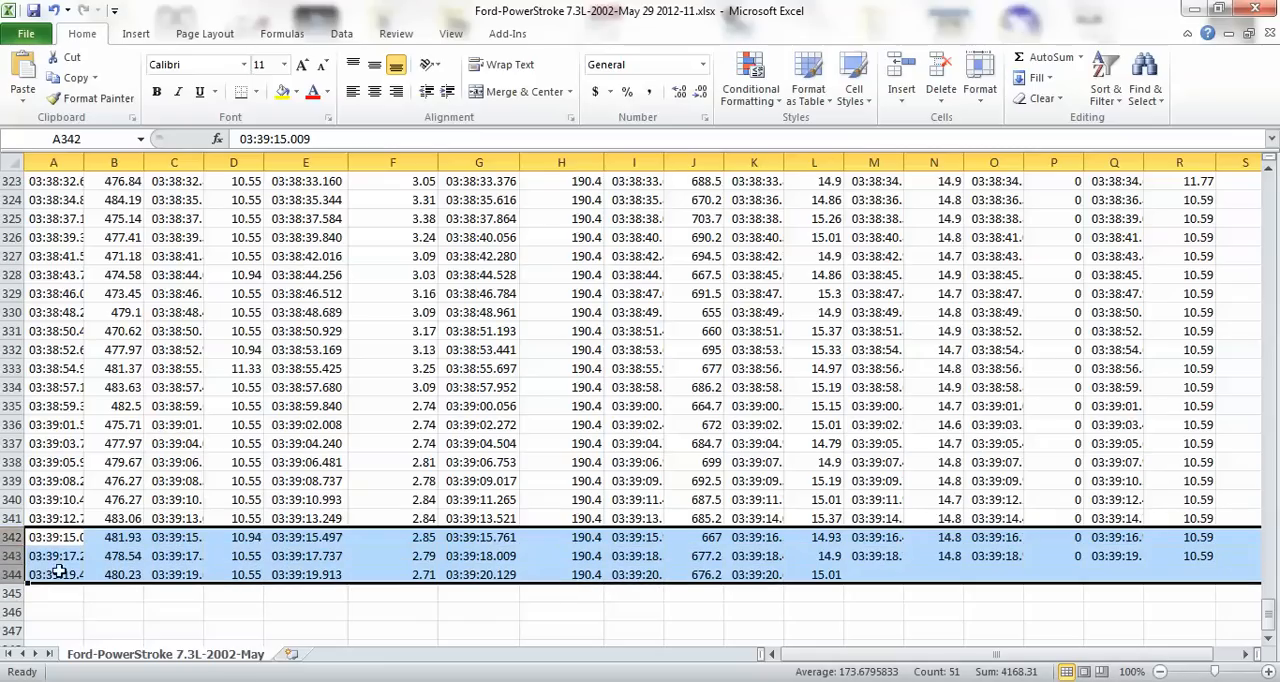
right_click(20, 566)
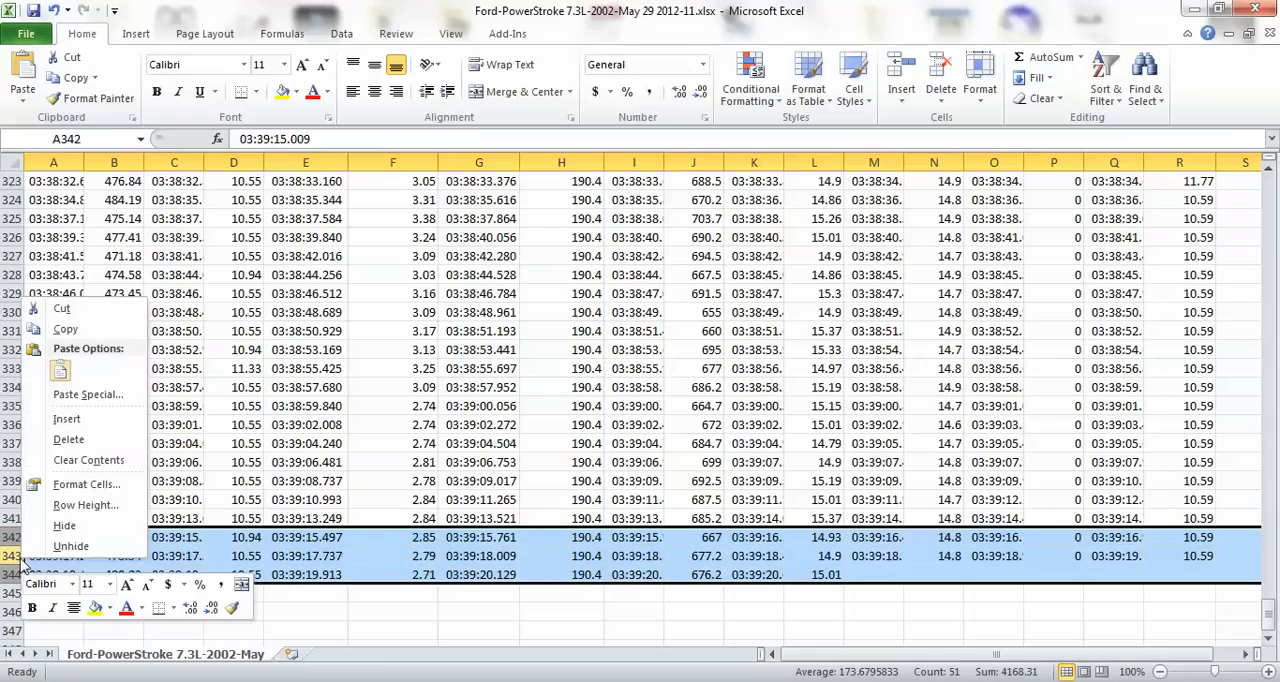
left_click(68, 439)
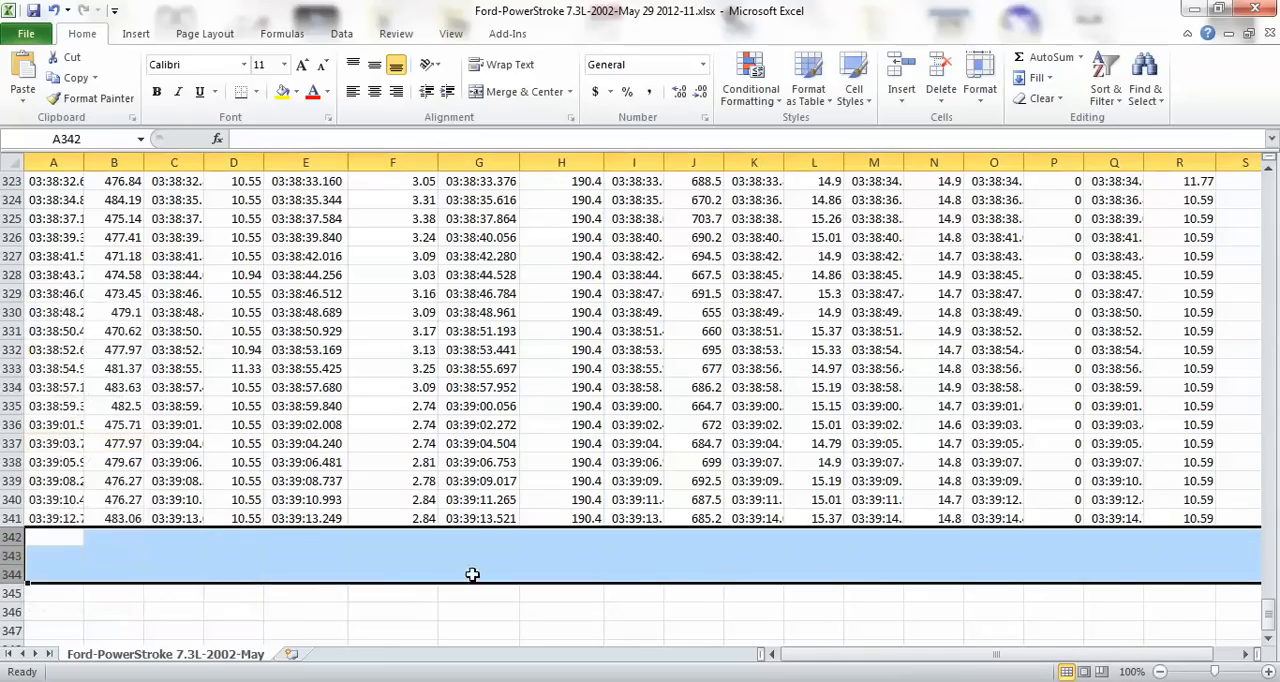
Insert a plain 2-D line chart from the Injector Control Pressure, Injector Ctrl Pres DC and Fuel Injector Pulse Width columns (B, D and F).
scroll(455, 586, "up", 20)
scroll(478, 566, "up", 4)
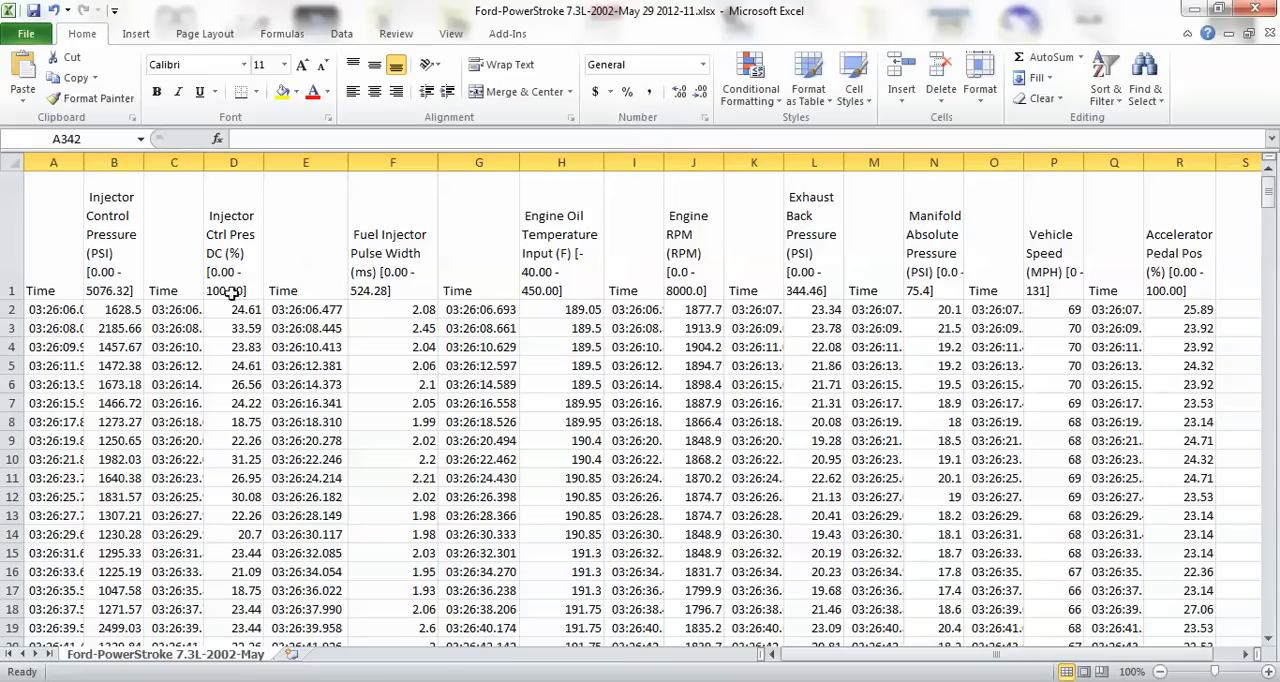
left_click(114, 160)
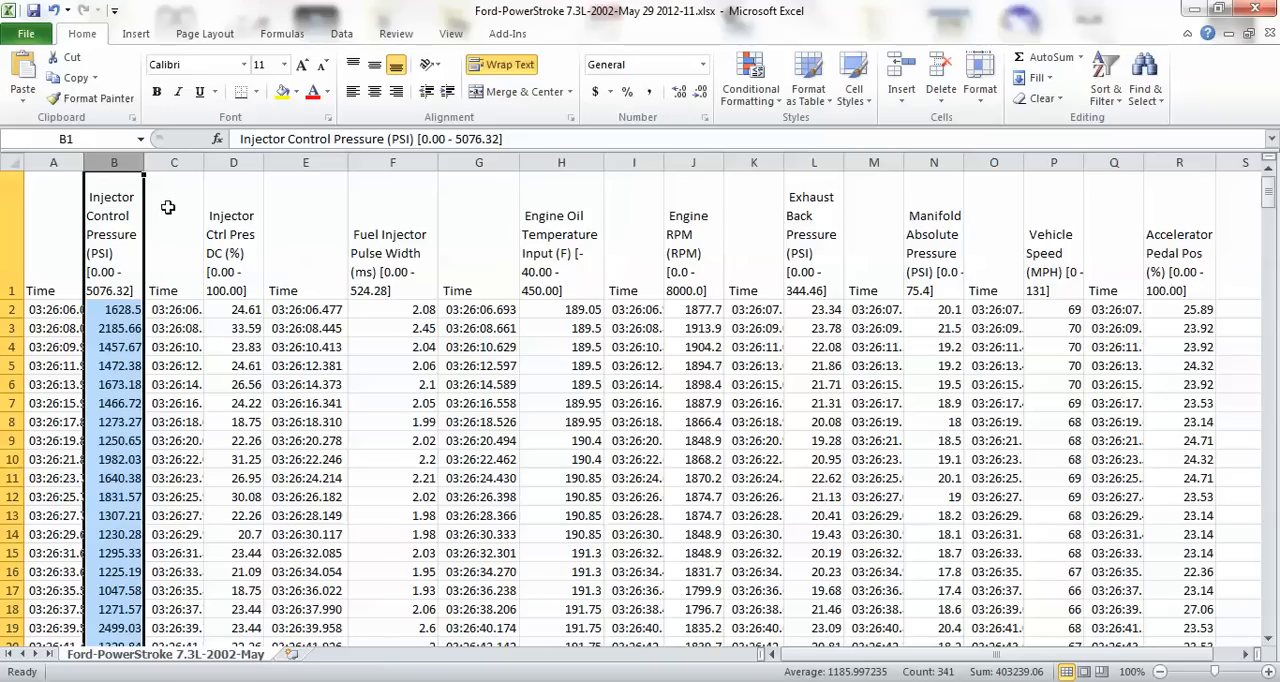
left_click(233, 162, "ctrl")
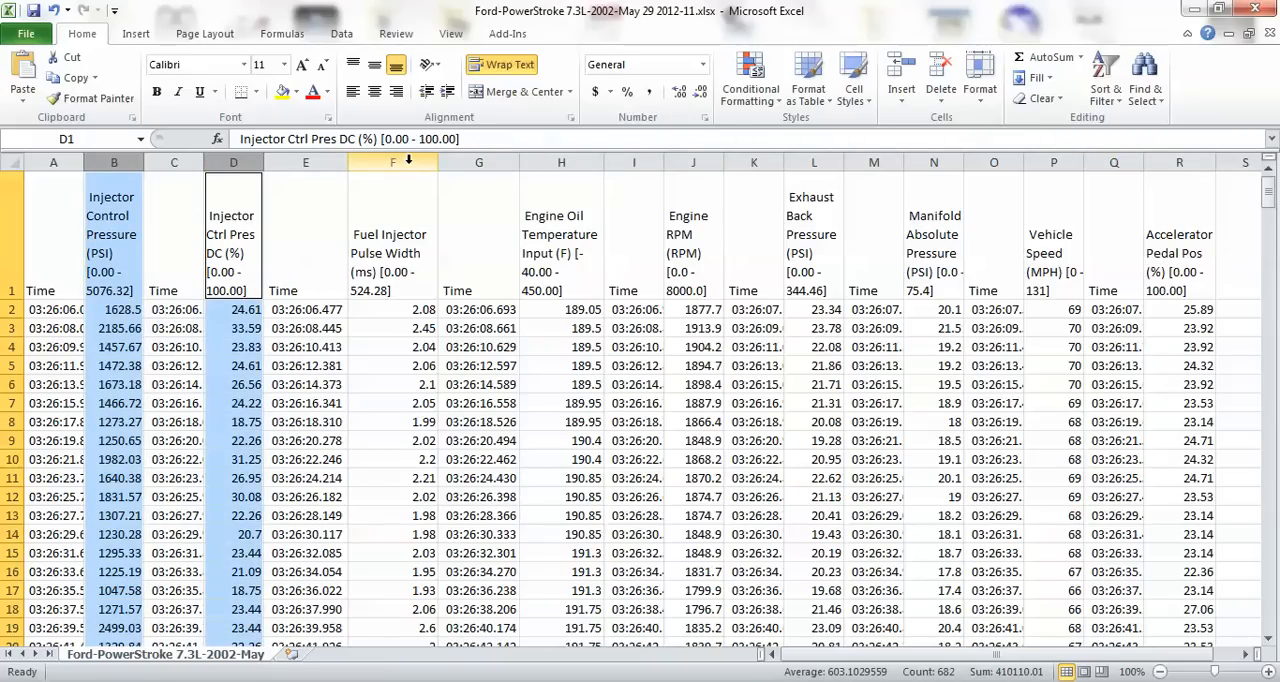
left_click(408, 162, "ctrl")
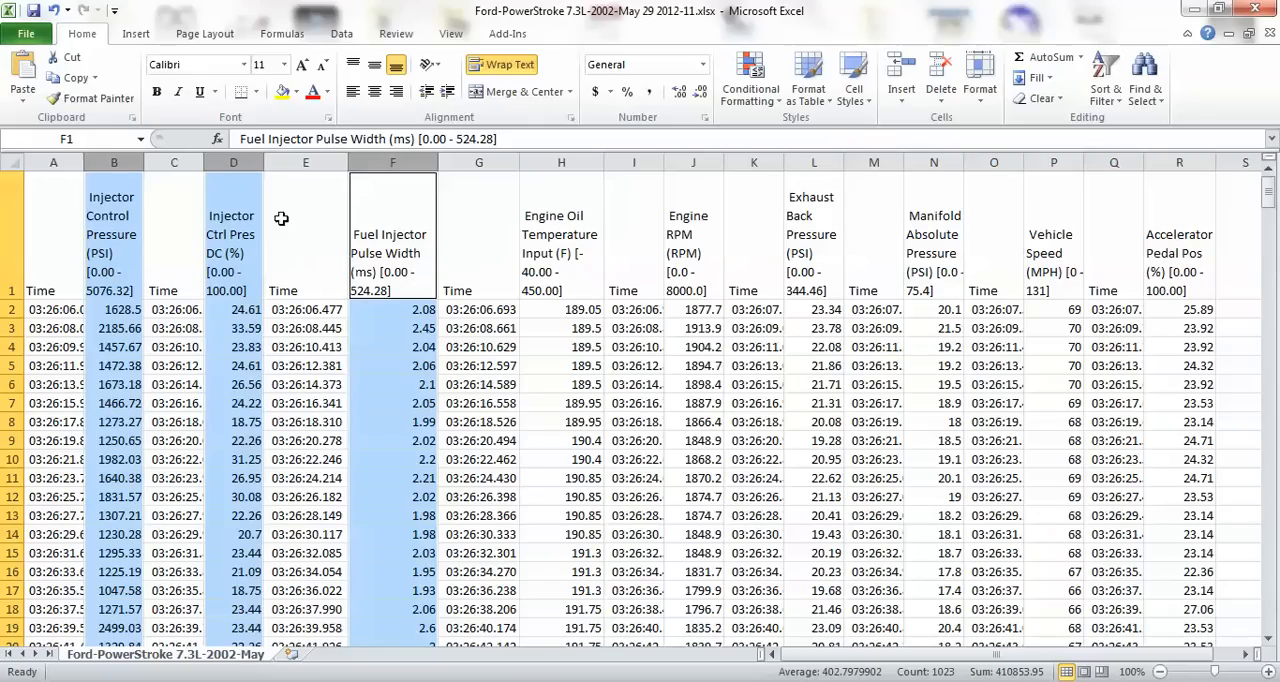
left_click(135, 35)
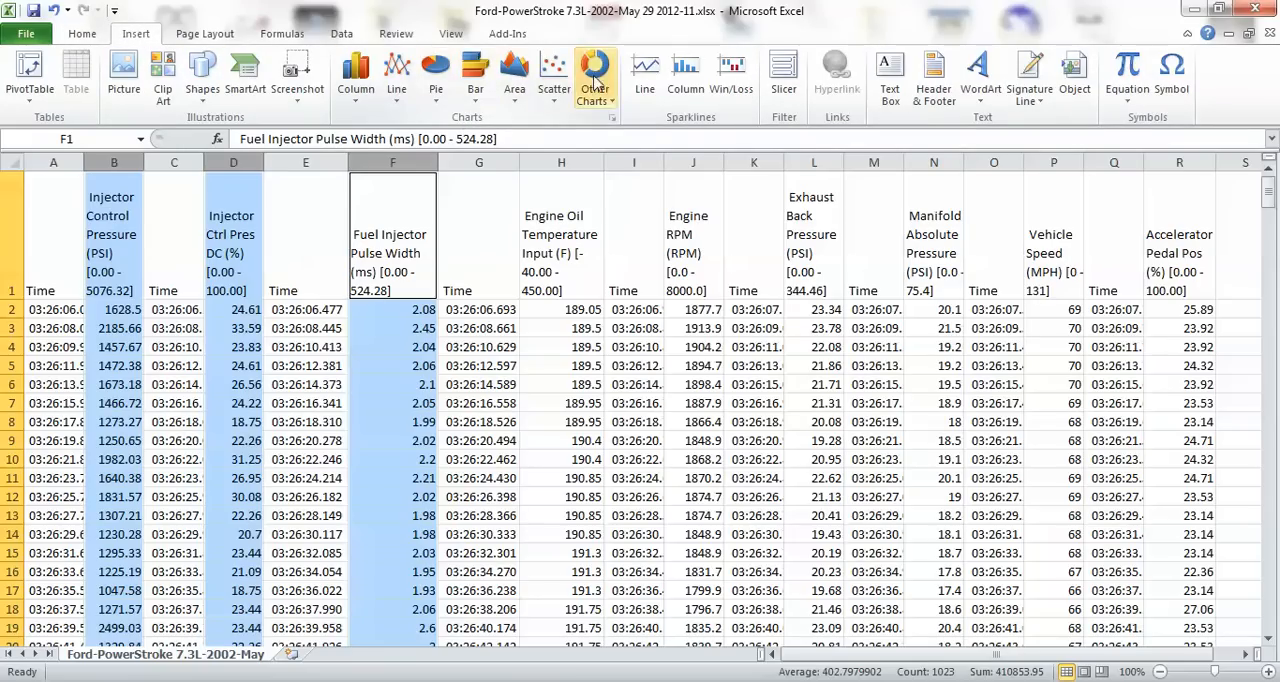
left_click(398, 80)
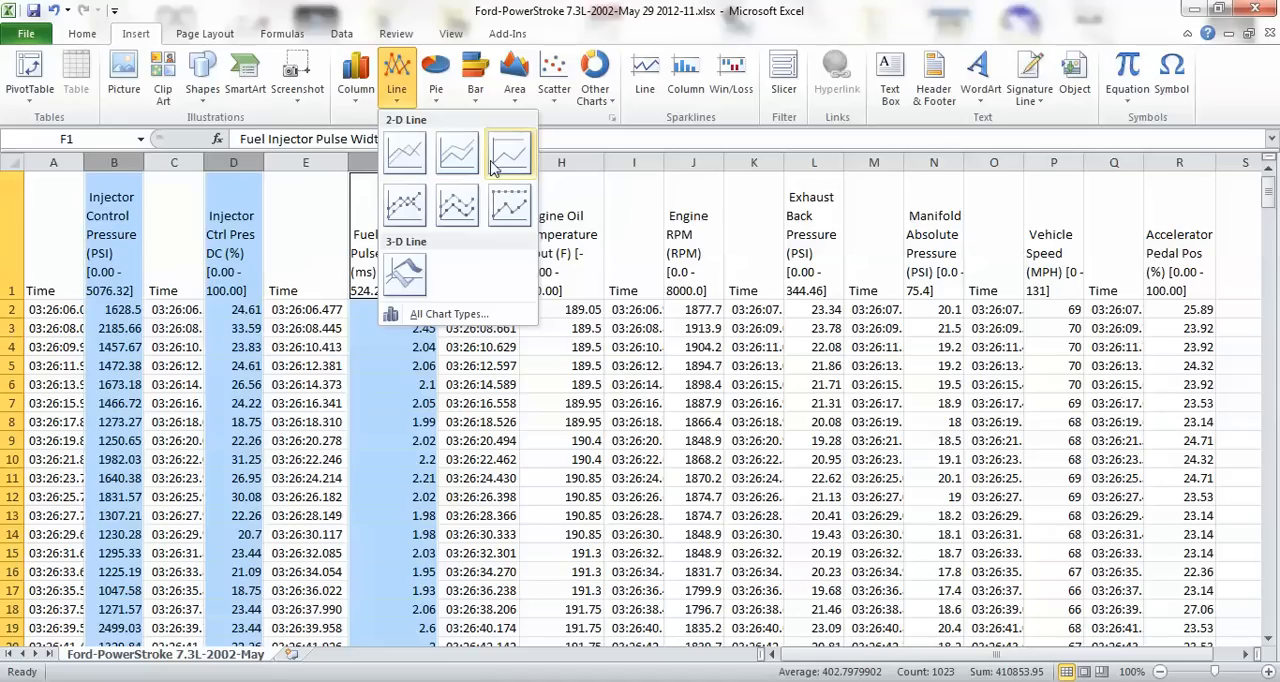
left_click(403, 155)
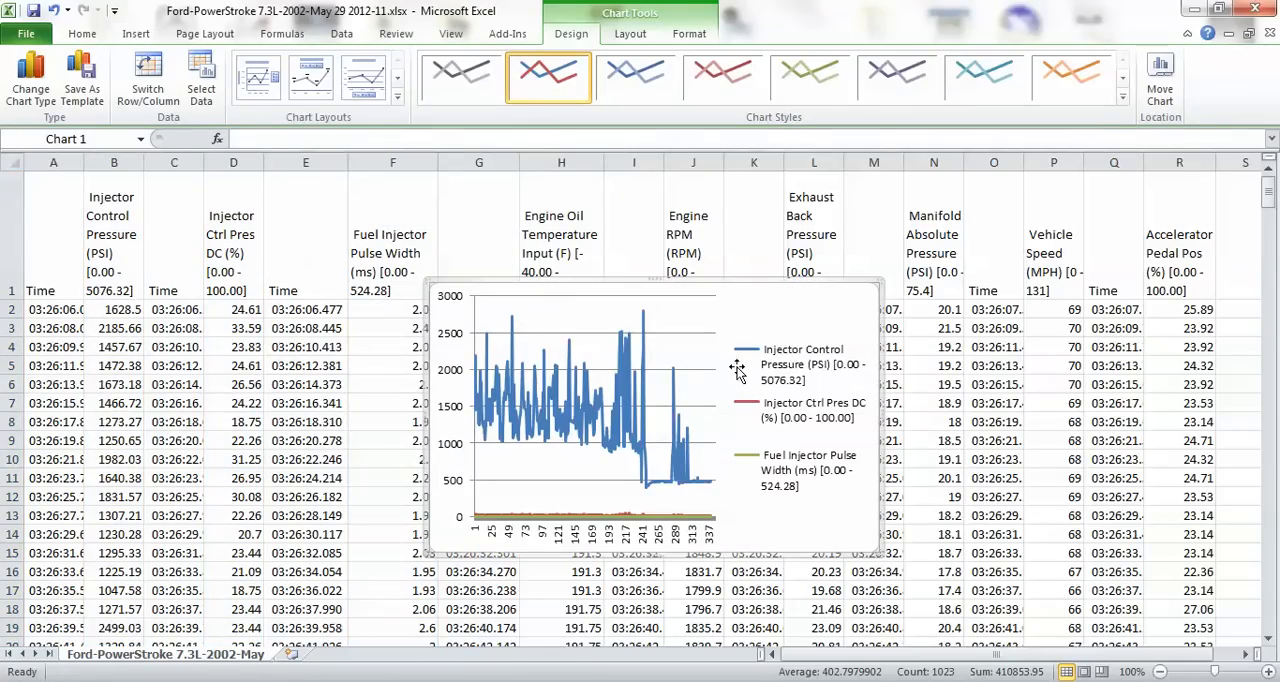
Move the line chart to a new sheet named ICP-IPRDC-FIPW.
left_click_drag(755, 300, 622, 268)
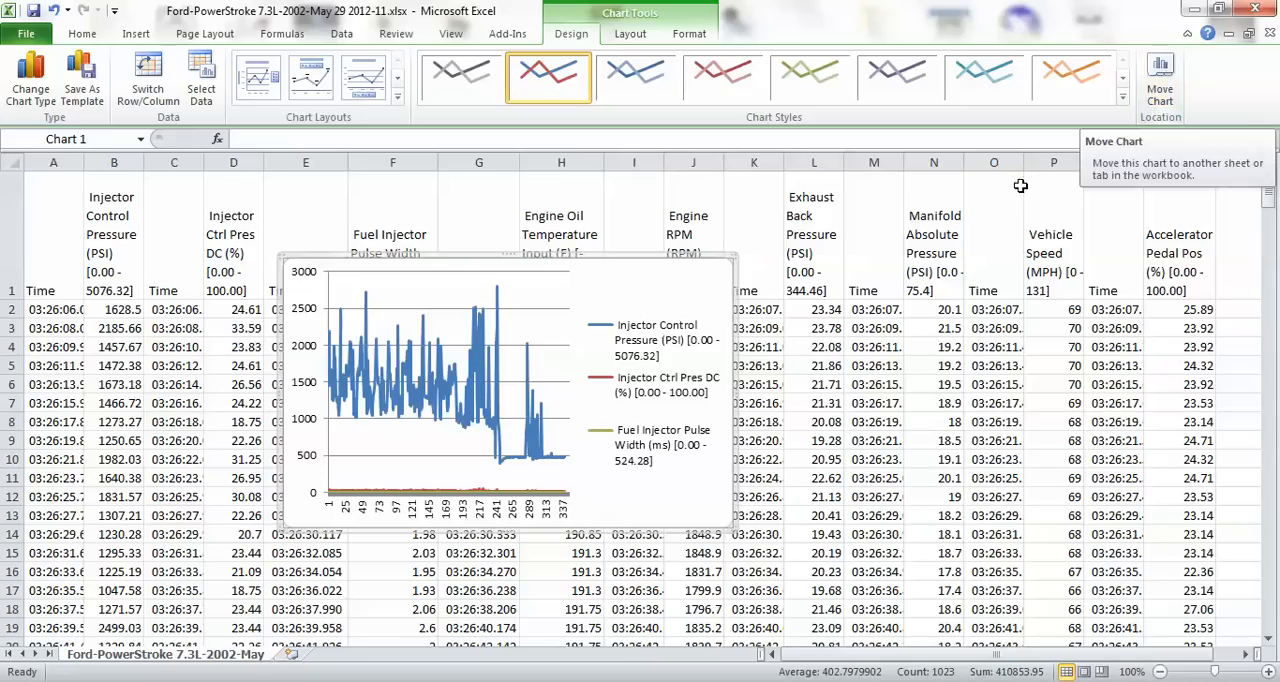
right_click(673, 288)
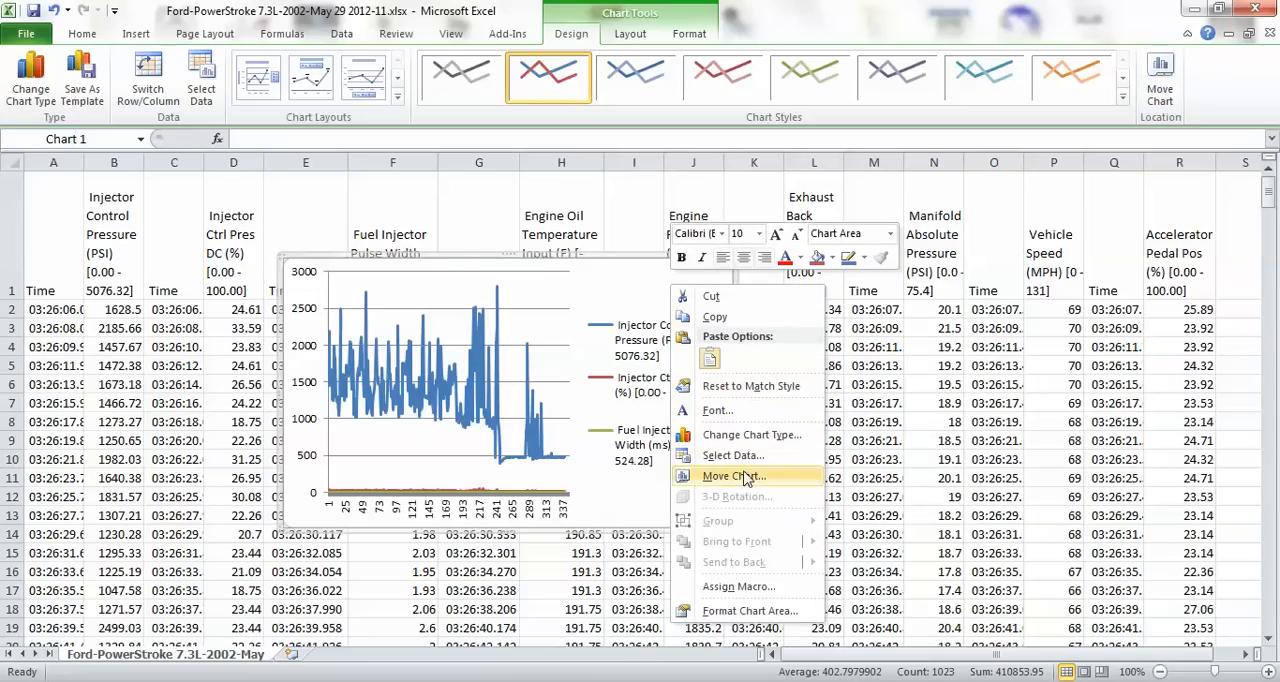
left_click(645, 278)
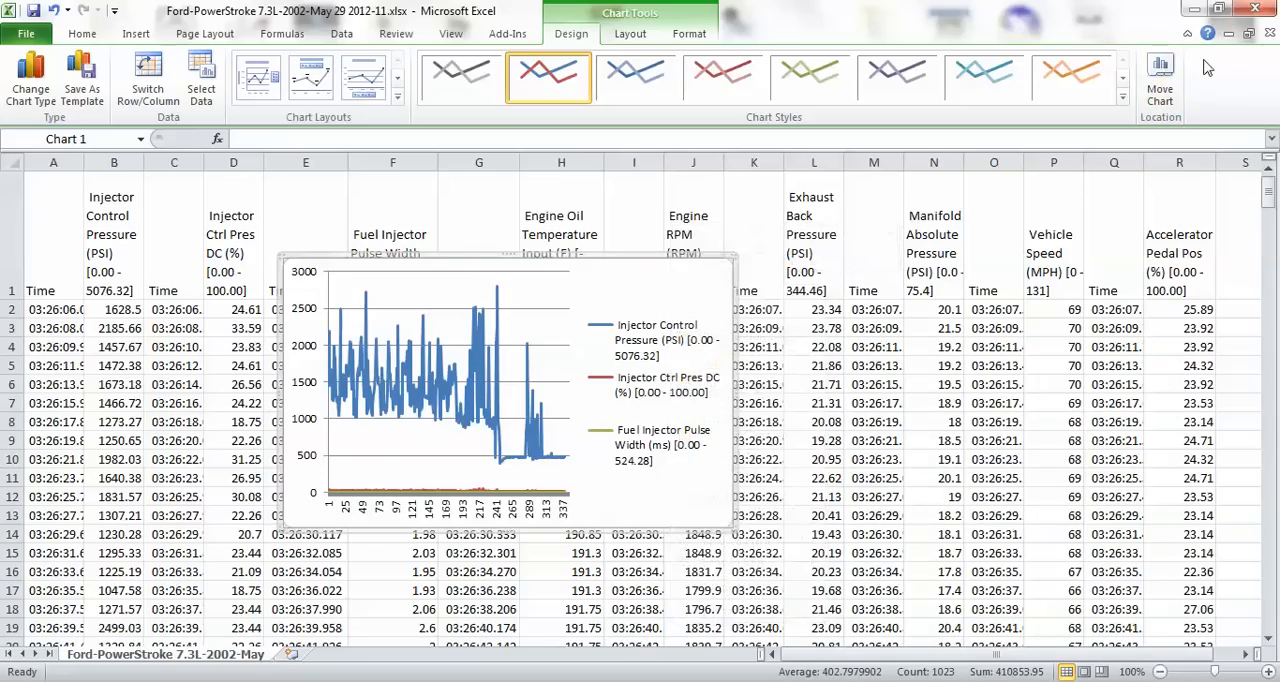
left_click(1160, 80)
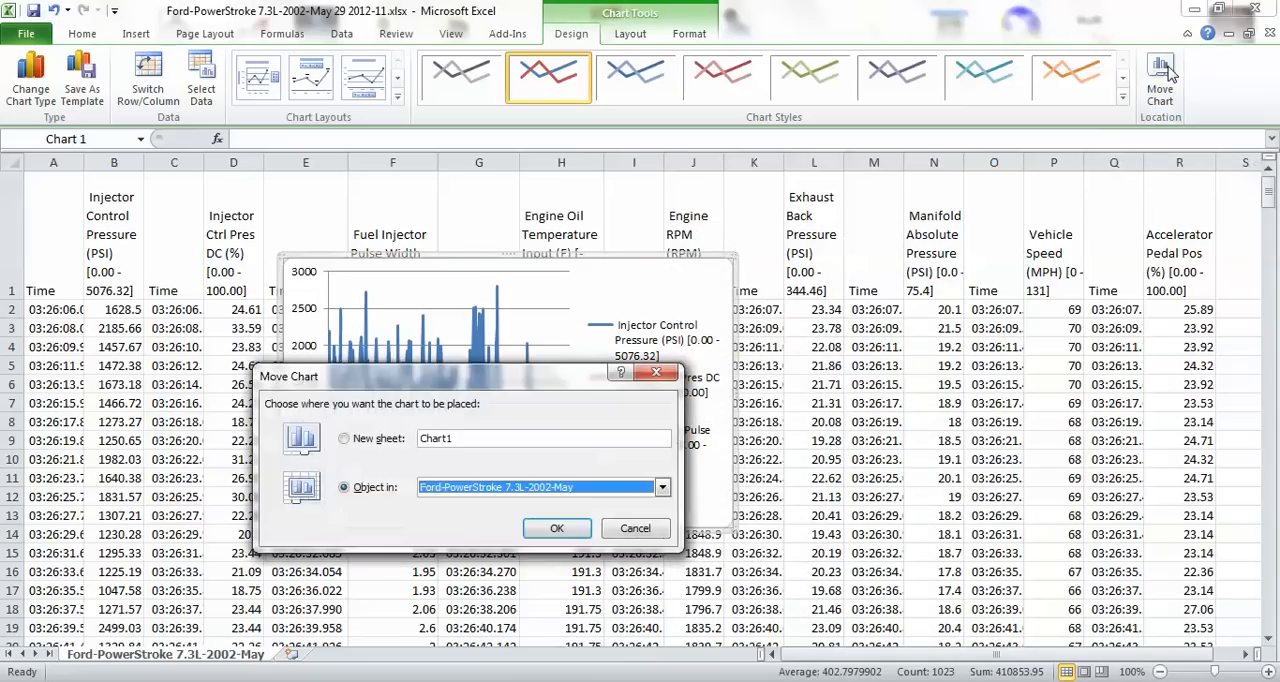
left_click(344, 440)
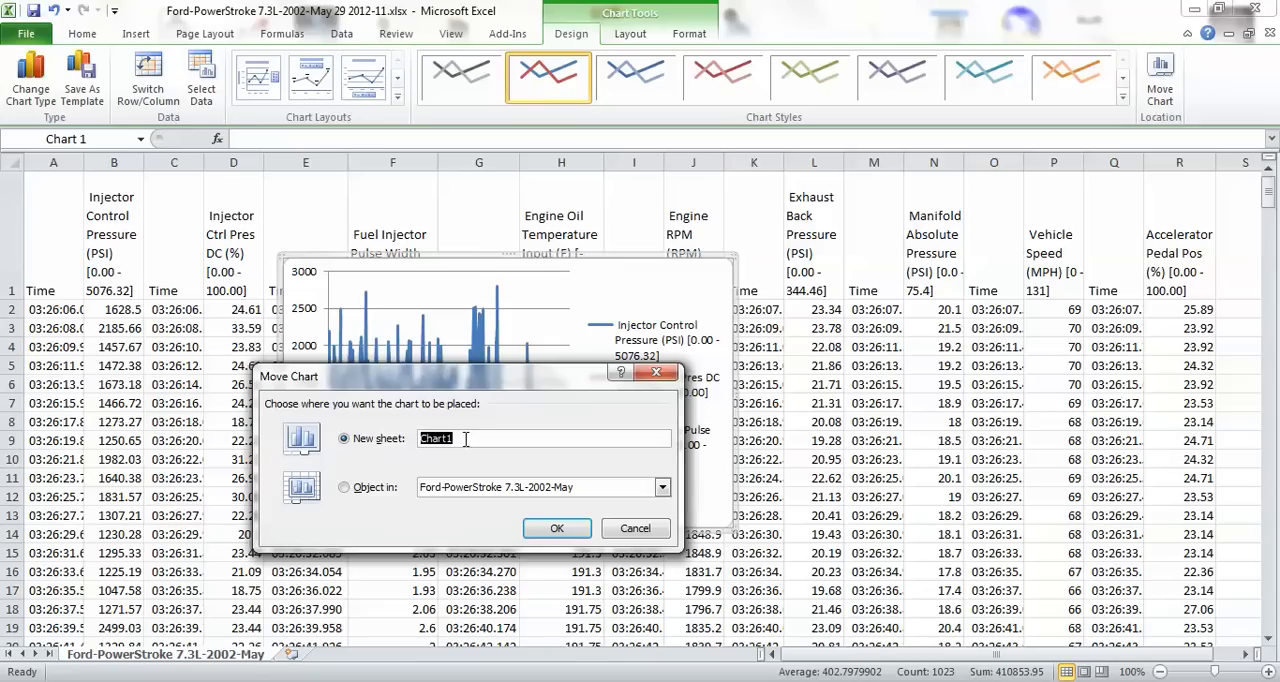
type("ICP-IPRDC-FIPW")
left_click(557, 530)
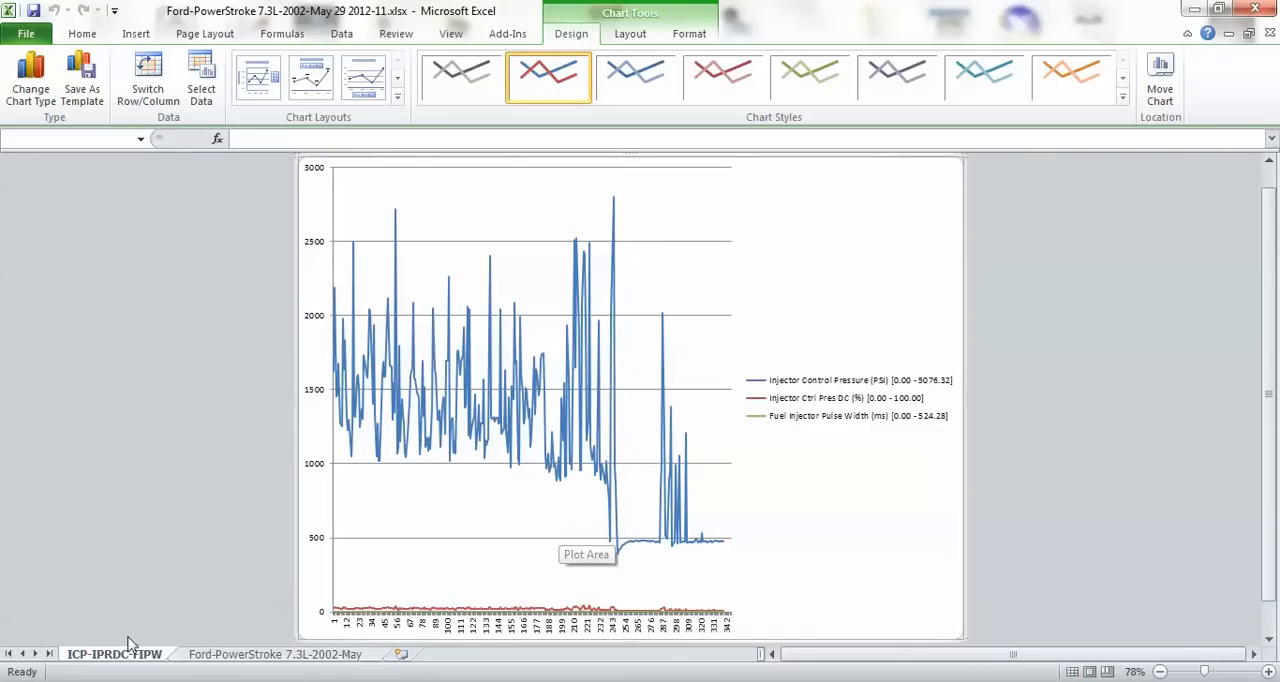
Reorder the sheets so the ICP-IPRDC-FIPW chart sheet comes after the Ford-PowerStroke 7.3L-2002-May data sheet.
left_click(284, 660)
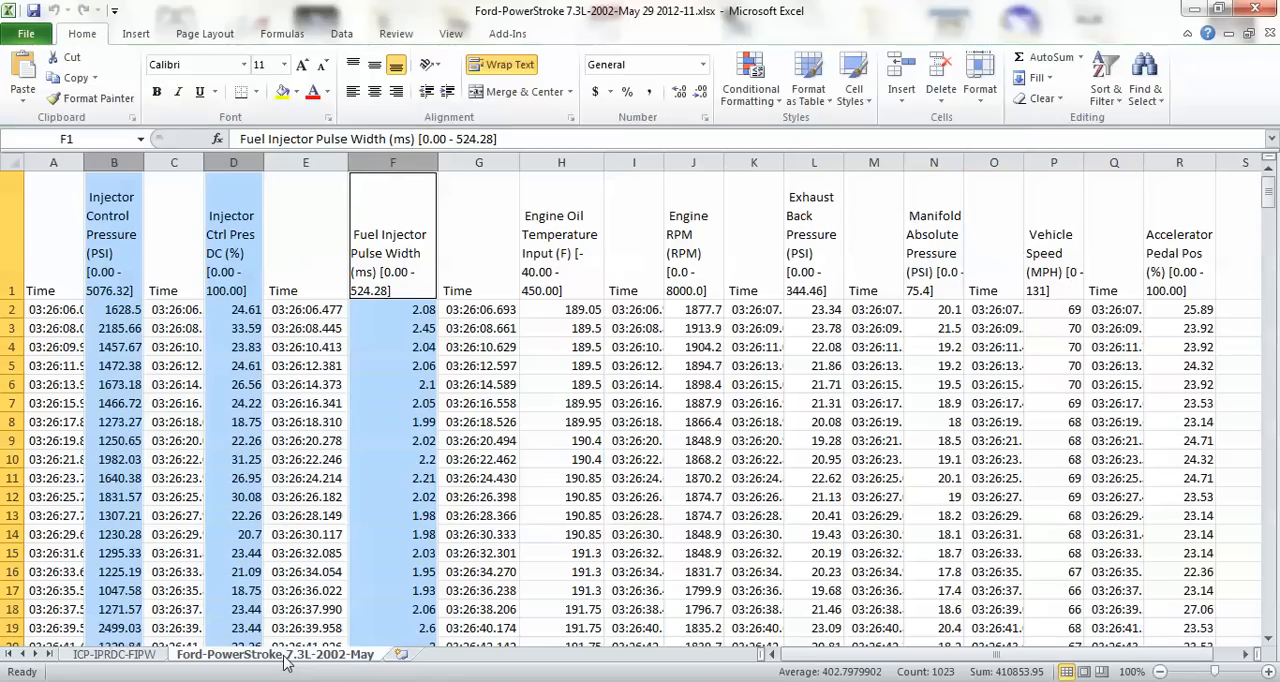
left_click(156, 660)
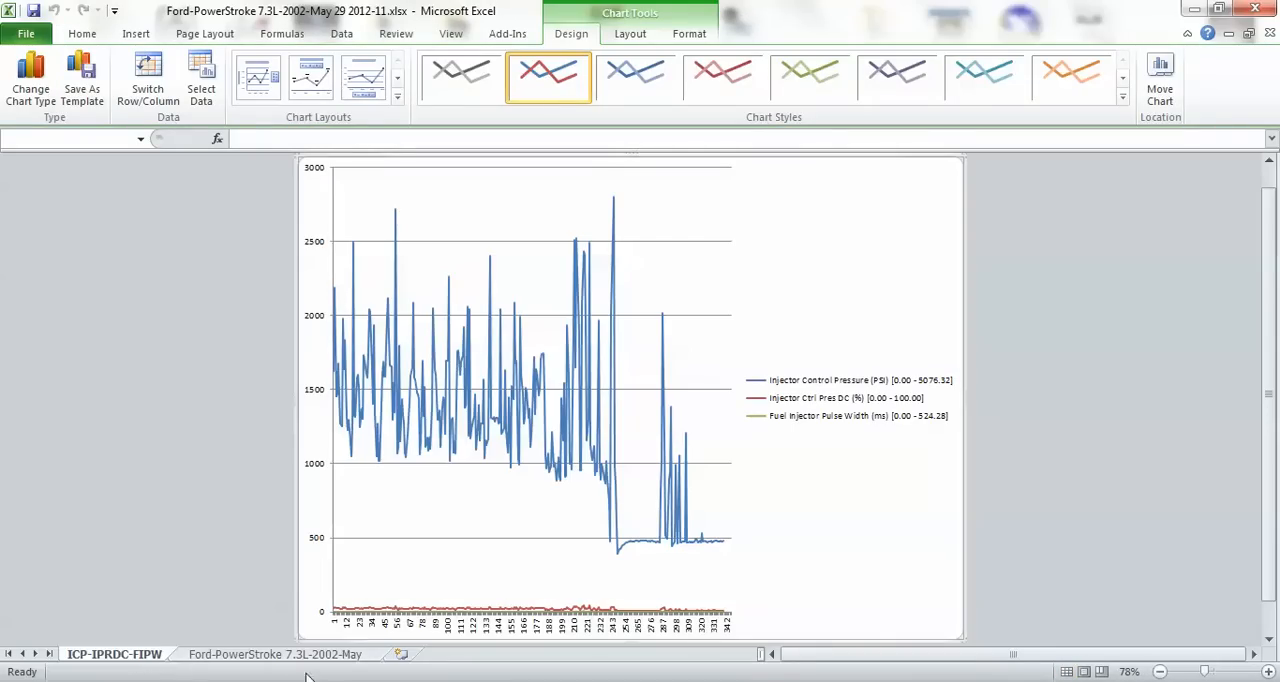
left_click_drag(137, 660, 403, 660)
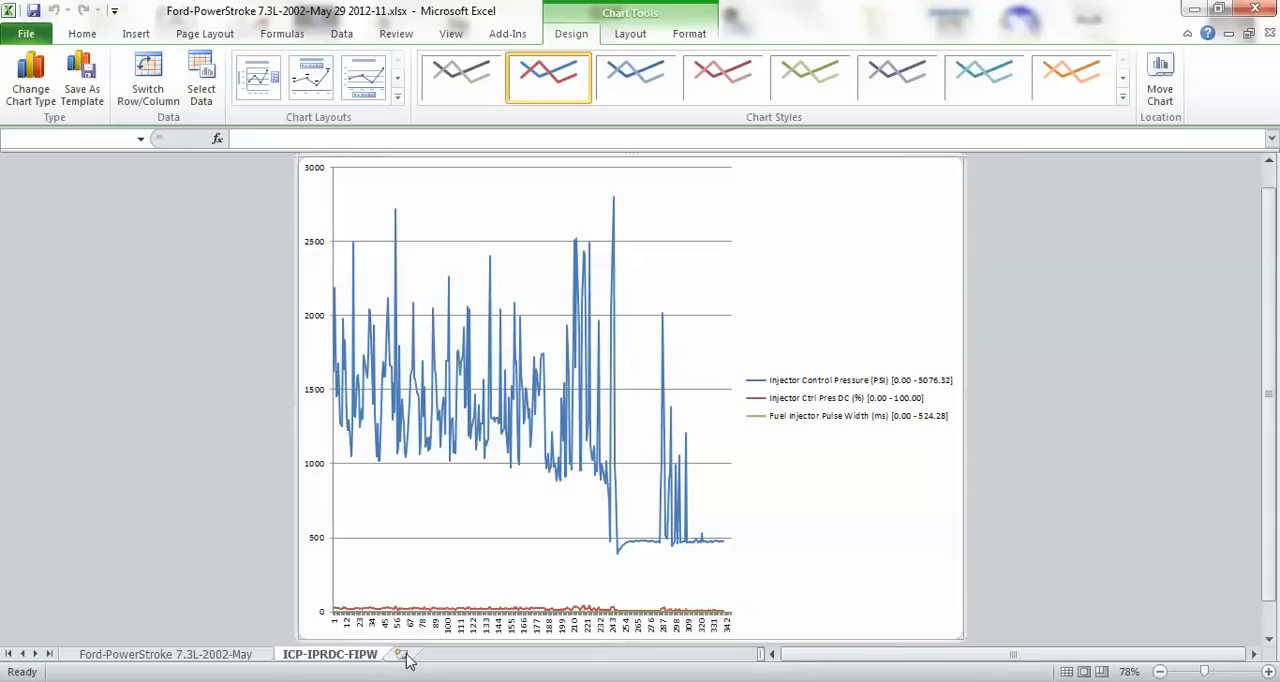
left_click(214, 656)
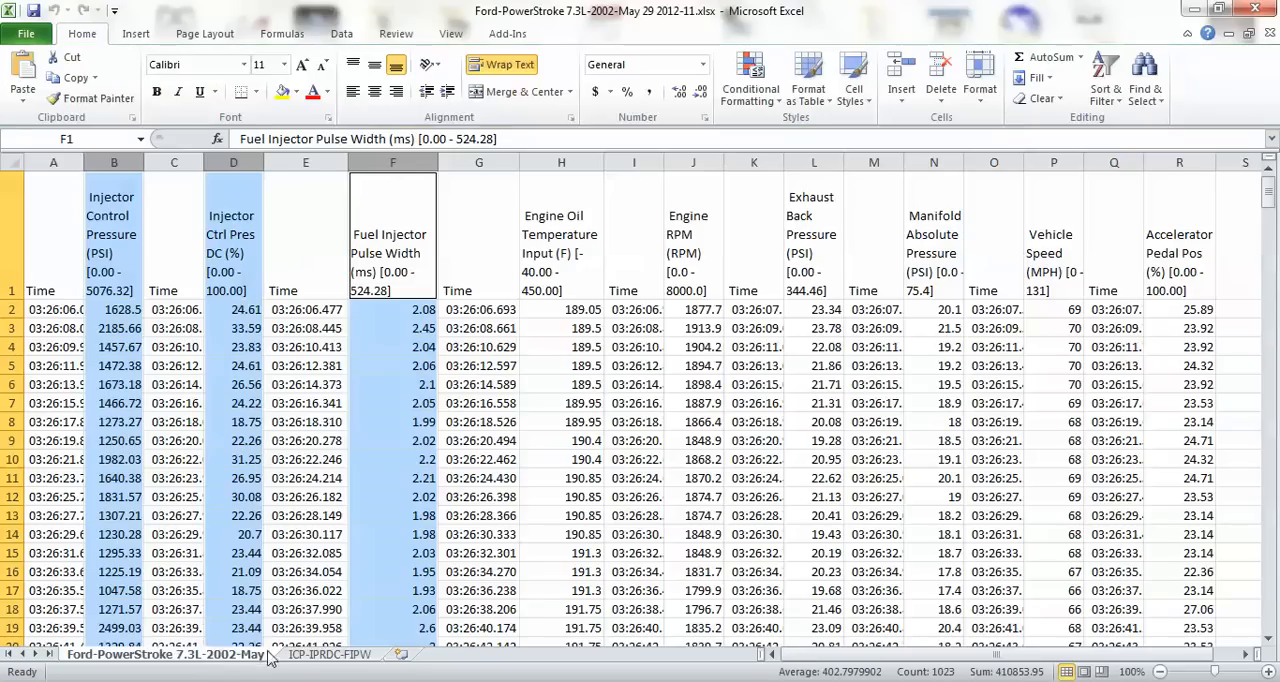
Apply chart Layout 3 to the ICP-IPRDC-FIPW chart and set its title to ICP-IPR_DC-FIPW.
left_click(325, 656)
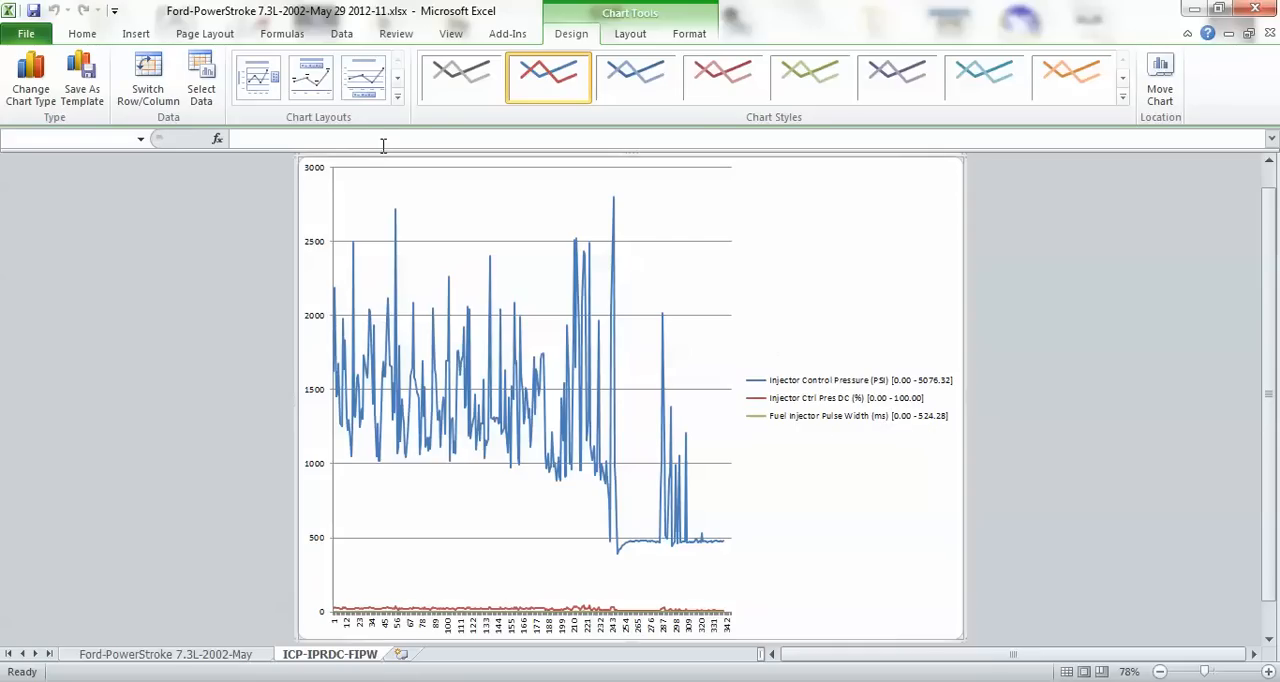
left_click(365, 84)
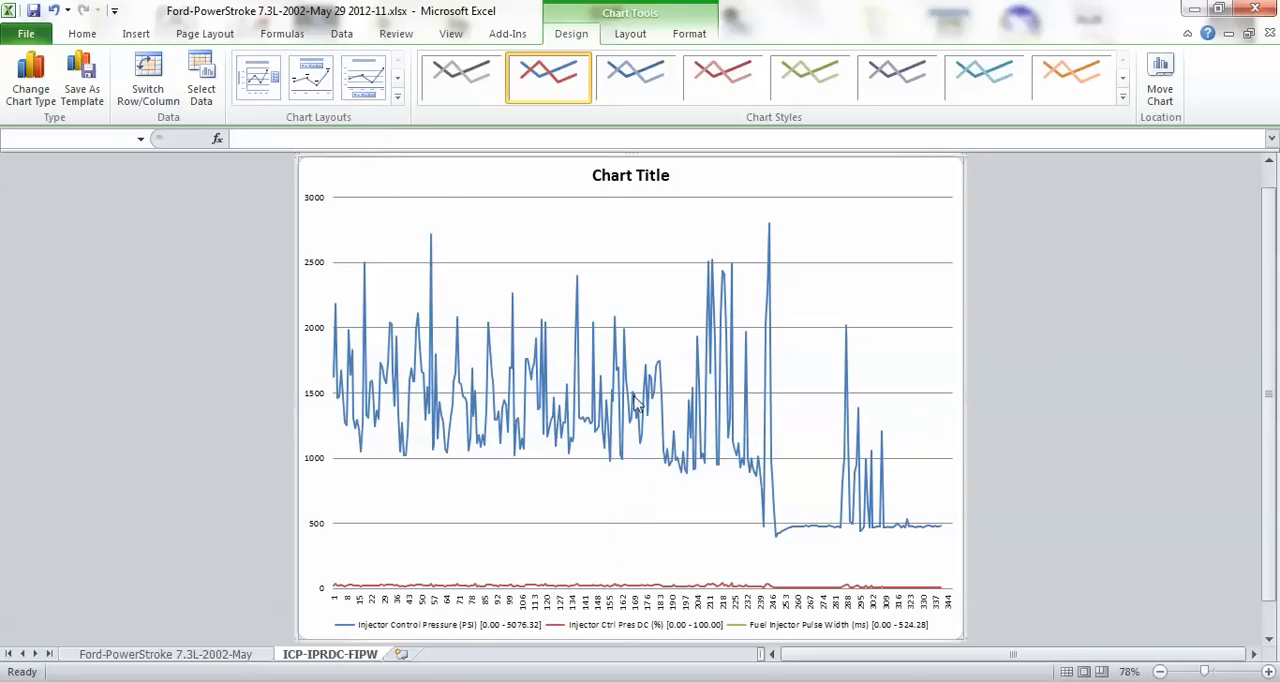
left_click(603, 174)
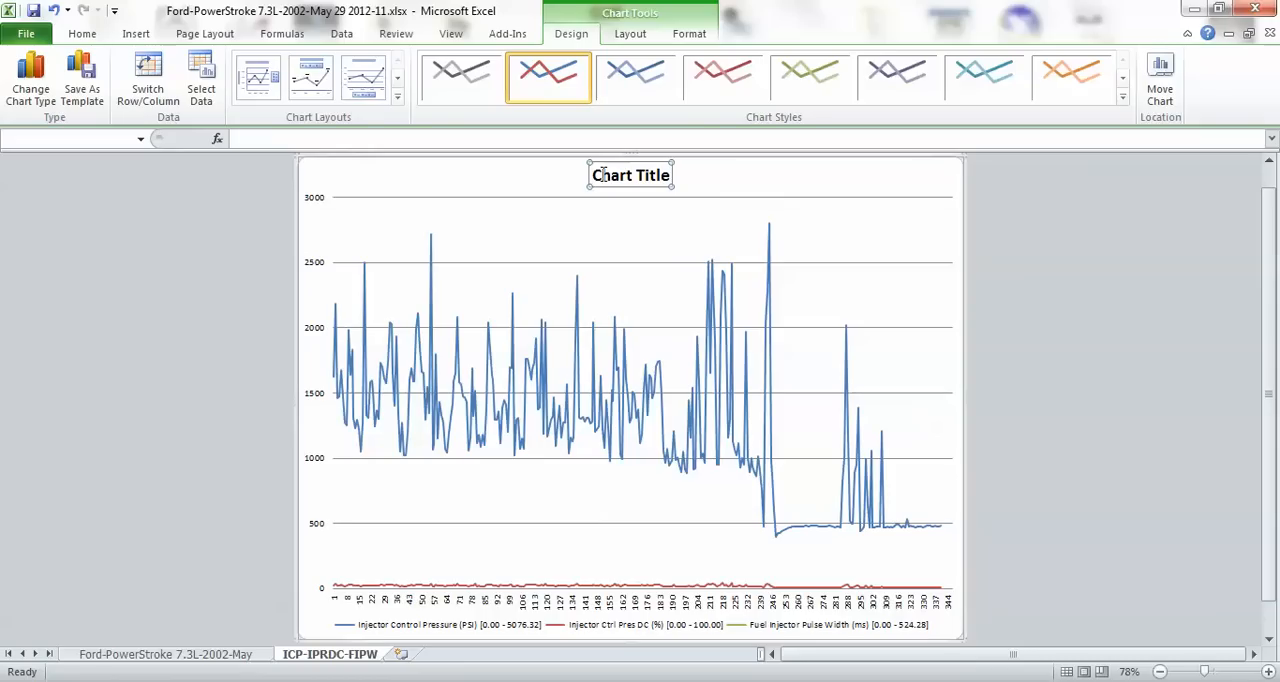
type("ICP-IPR_DC-")
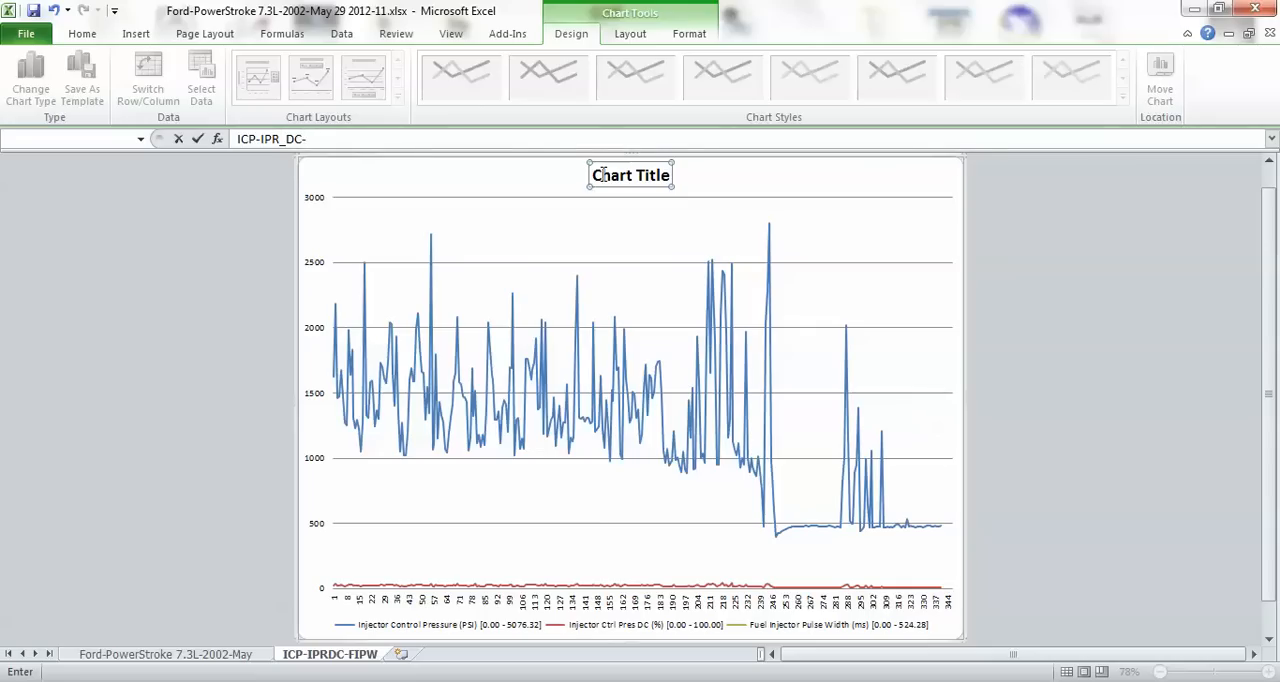
type("FIPW")
key("Return")
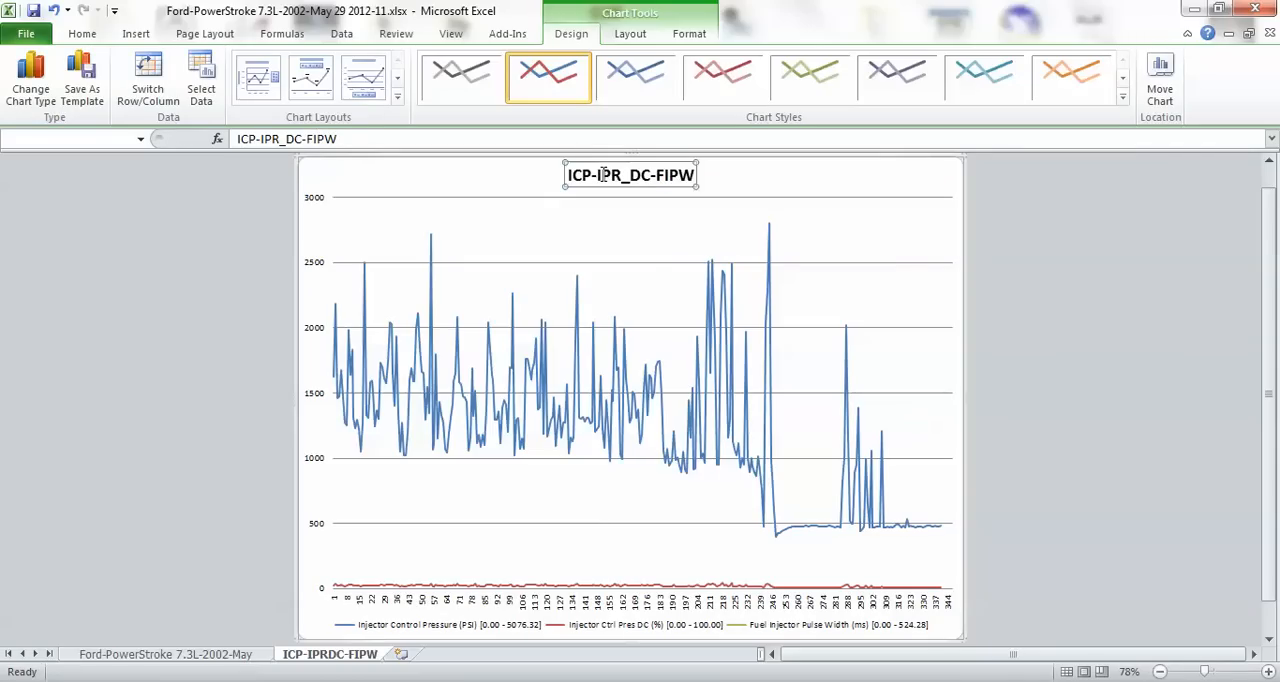
left_click(550, 226)
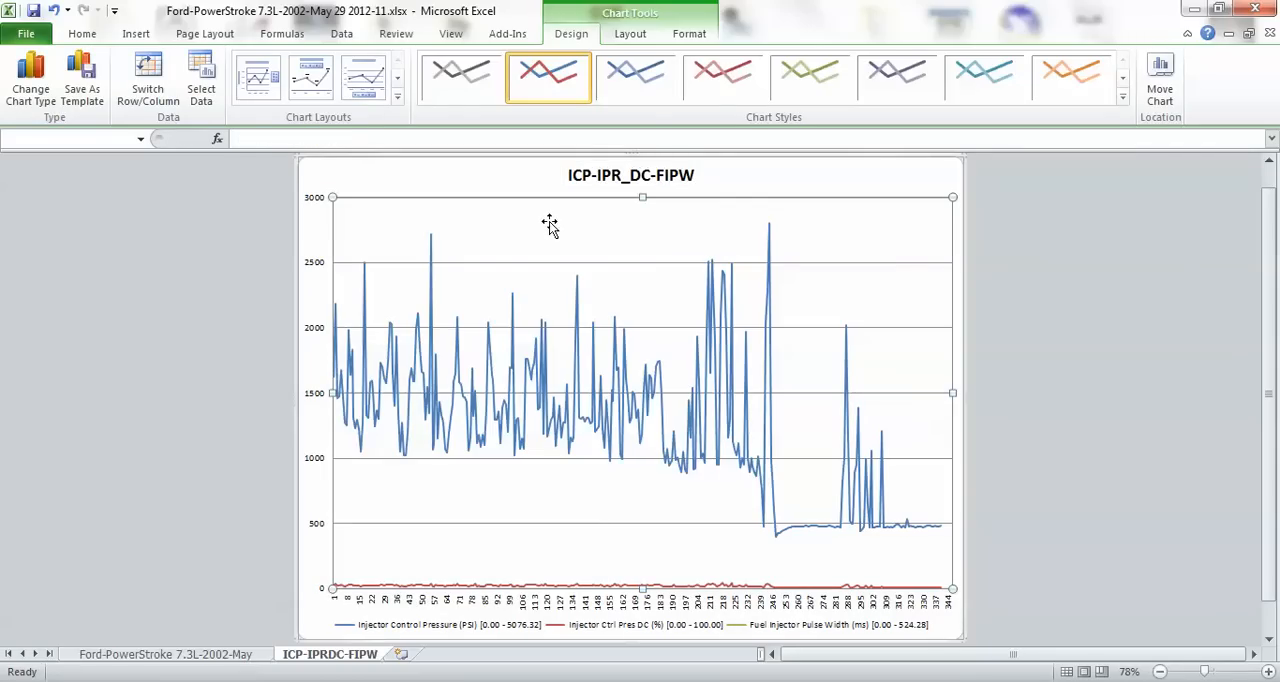
left_click(1055, 335)
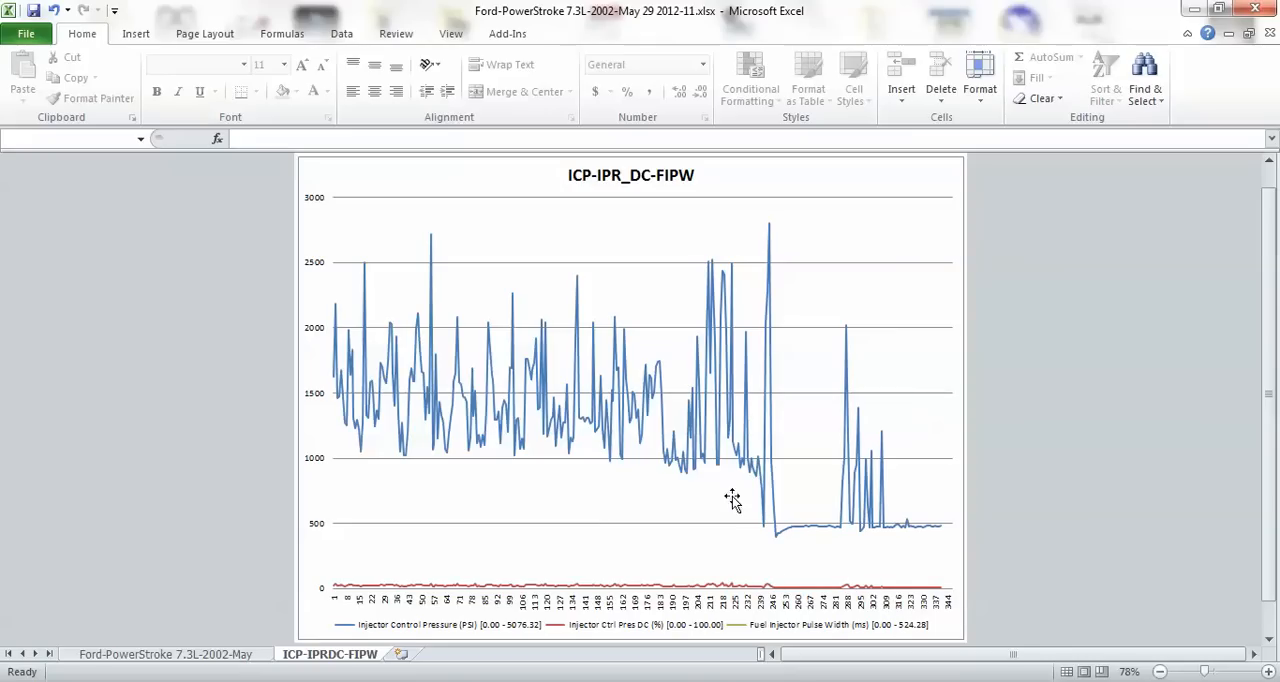
Plot the Fuel Injector Pulse Width series of the ICP-IPR_DC-FIPW chart on the secondary axis.
scroll(678, 480, "down", 1)
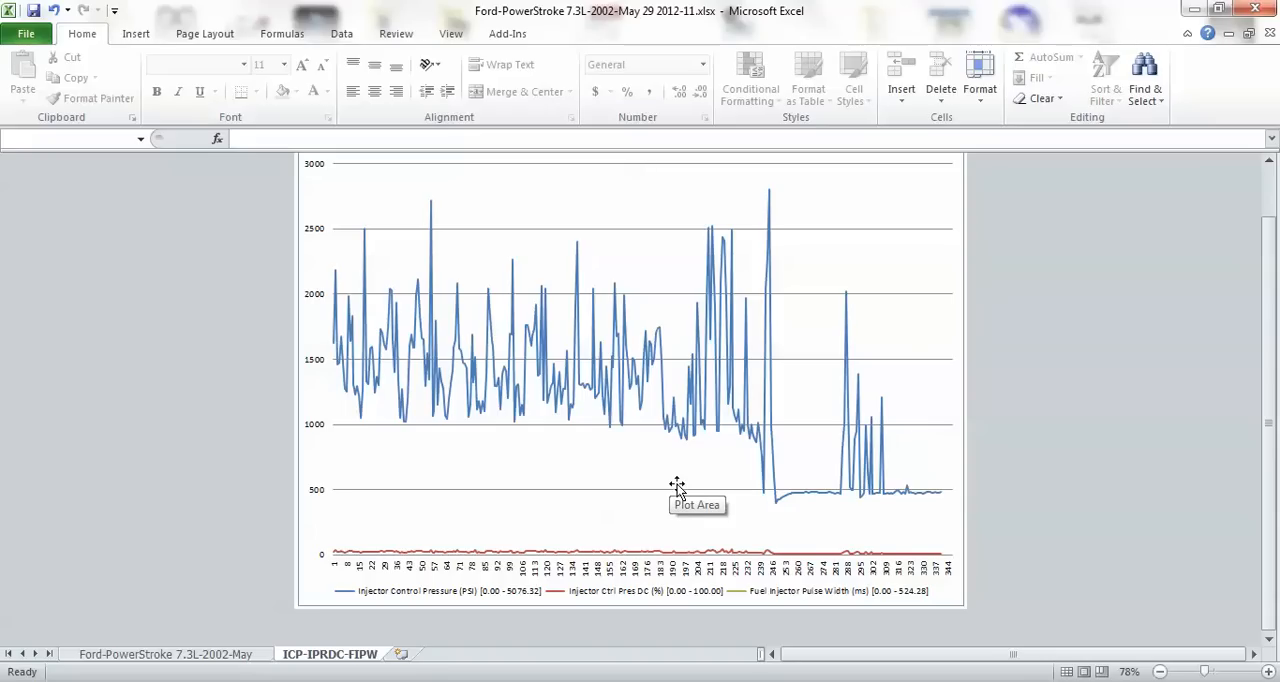
scroll(677, 520, "up", 2)
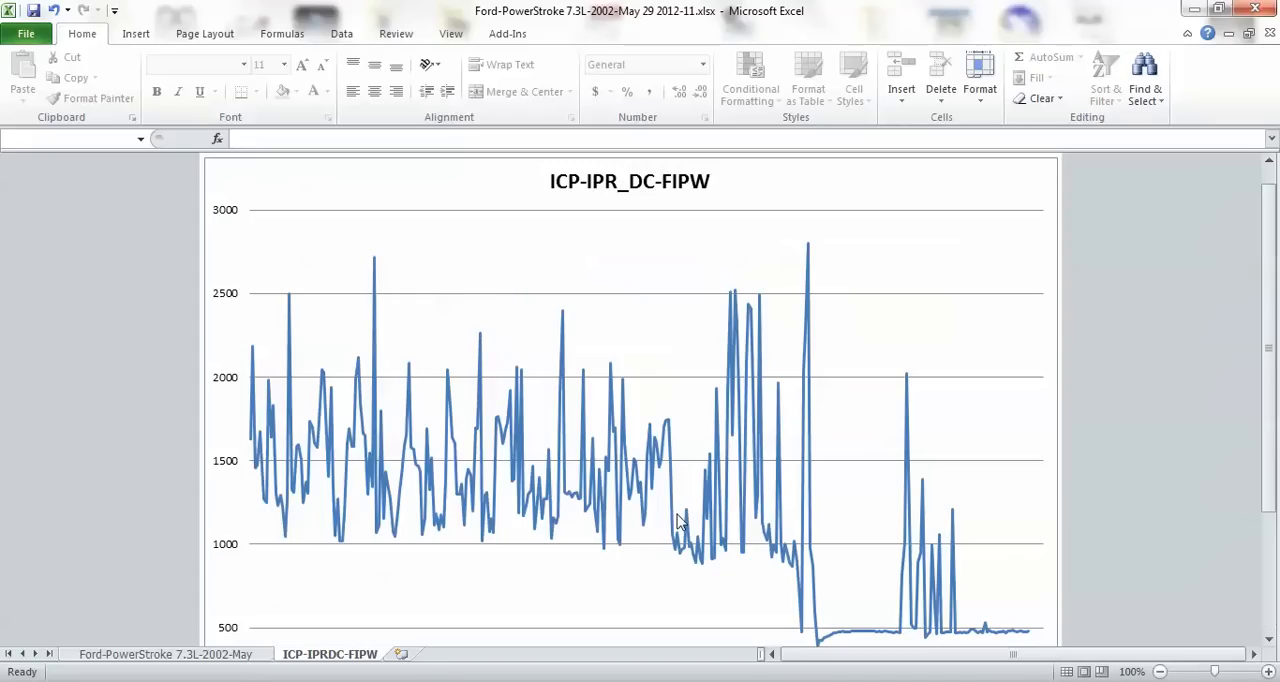
mouse_move(677, 520)
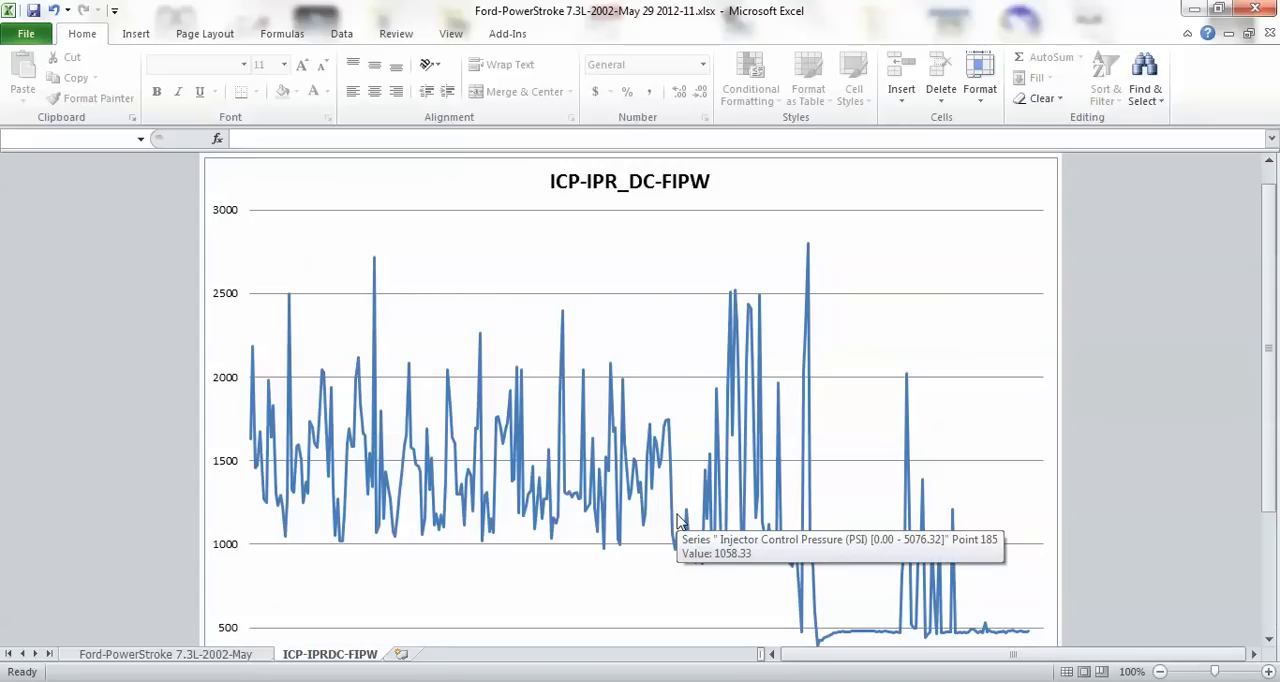
scroll(677, 520, "up", 1)
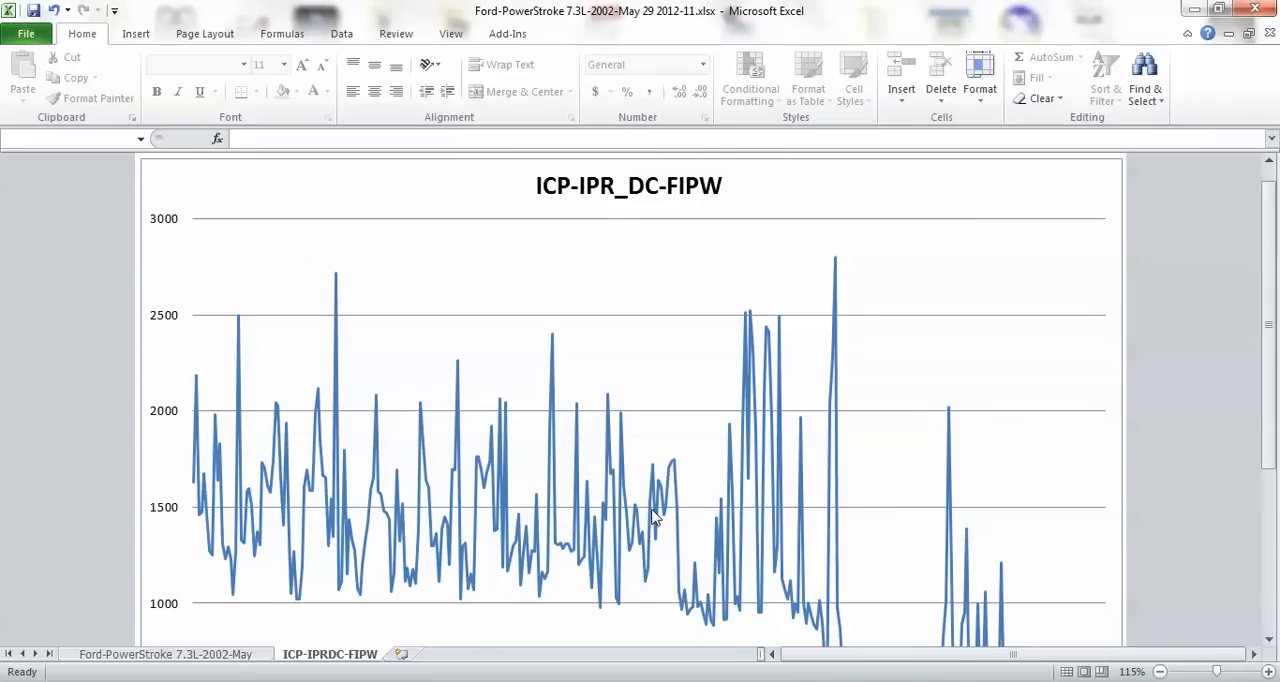
scroll(655, 517, "down", 2)
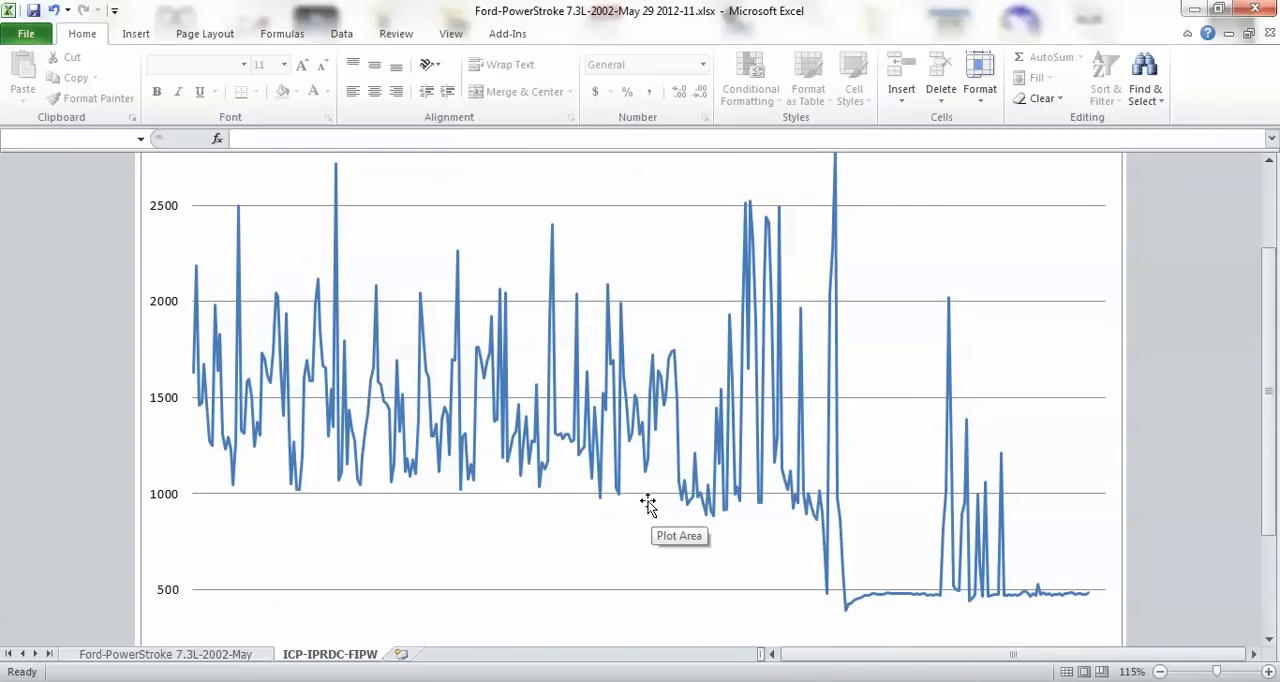
scroll(648, 503, "down", 3)
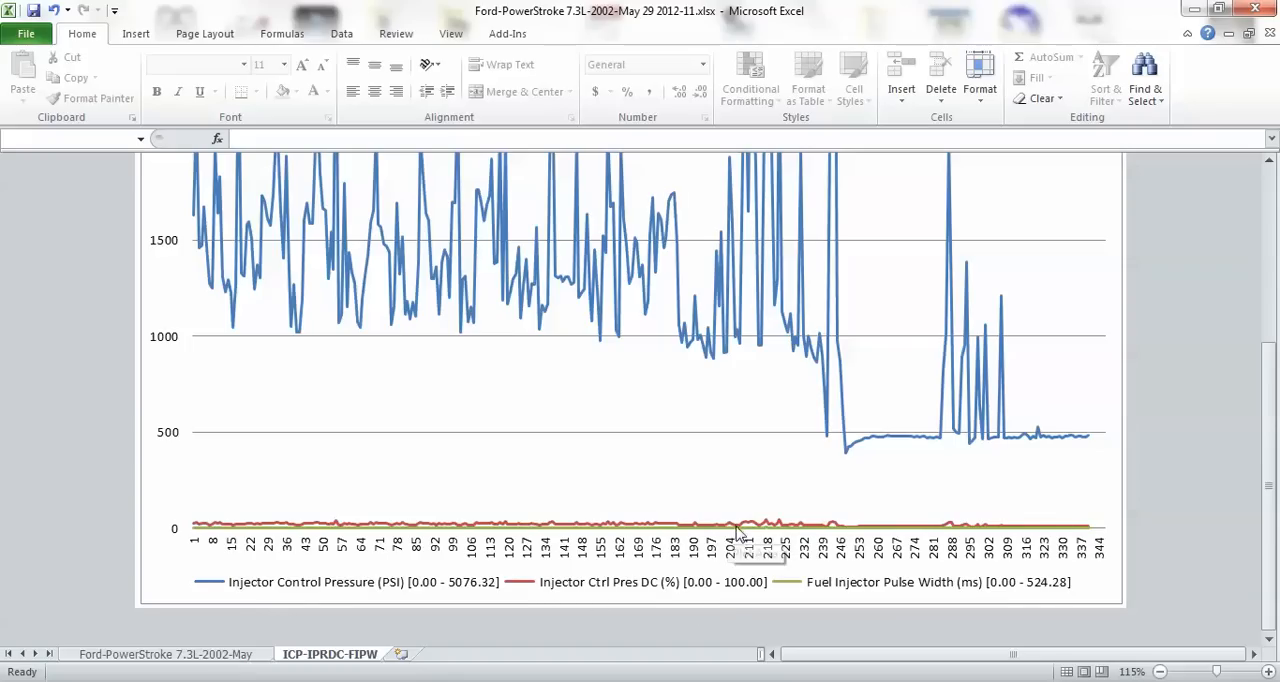
mouse_move(747, 527)
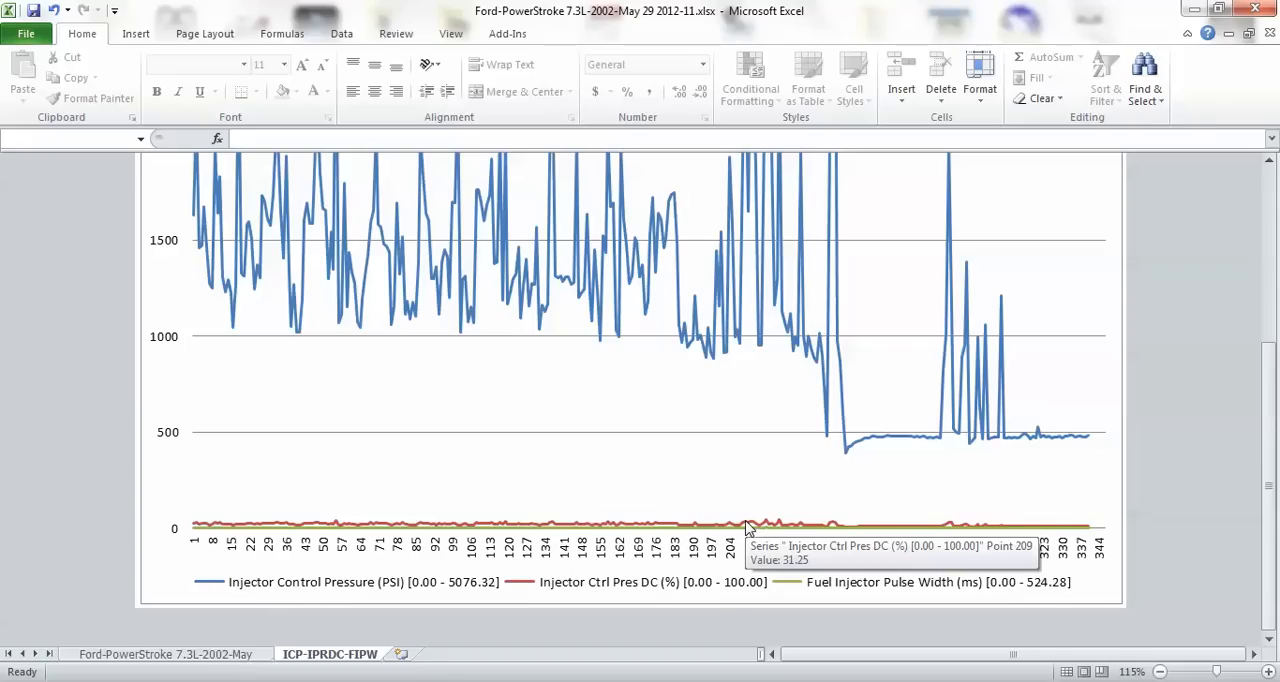
left_click(747, 527)
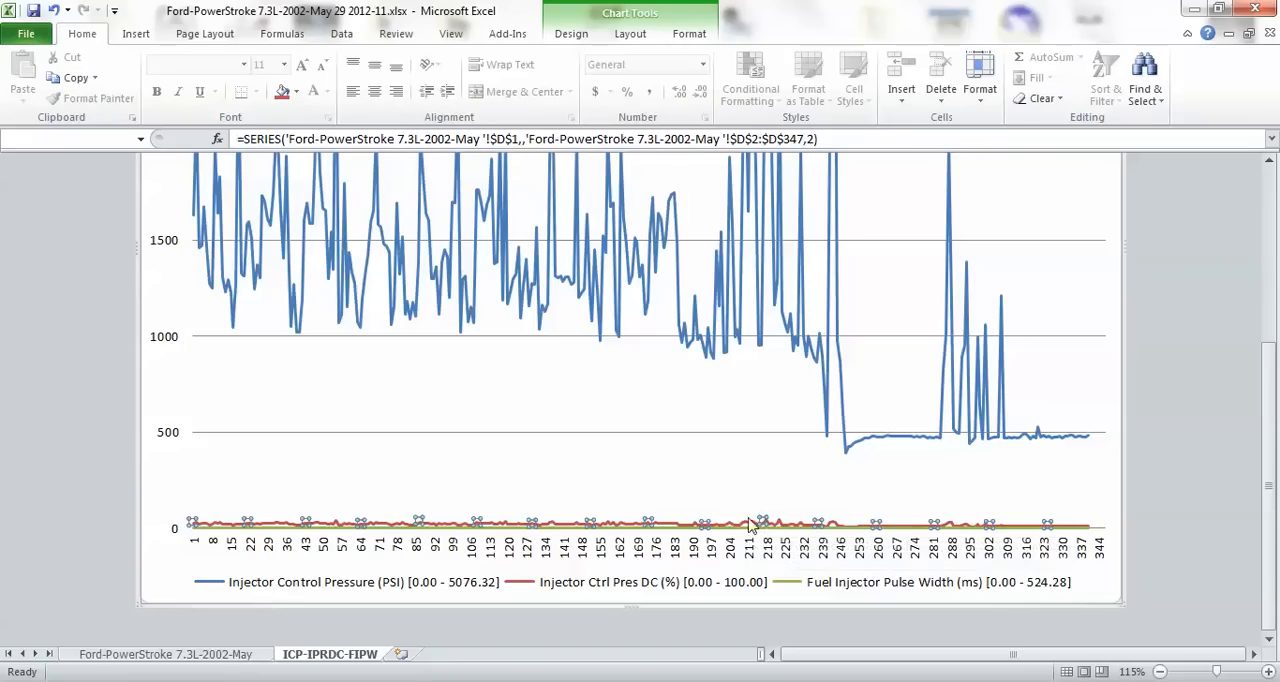
mouse_move(745, 528)
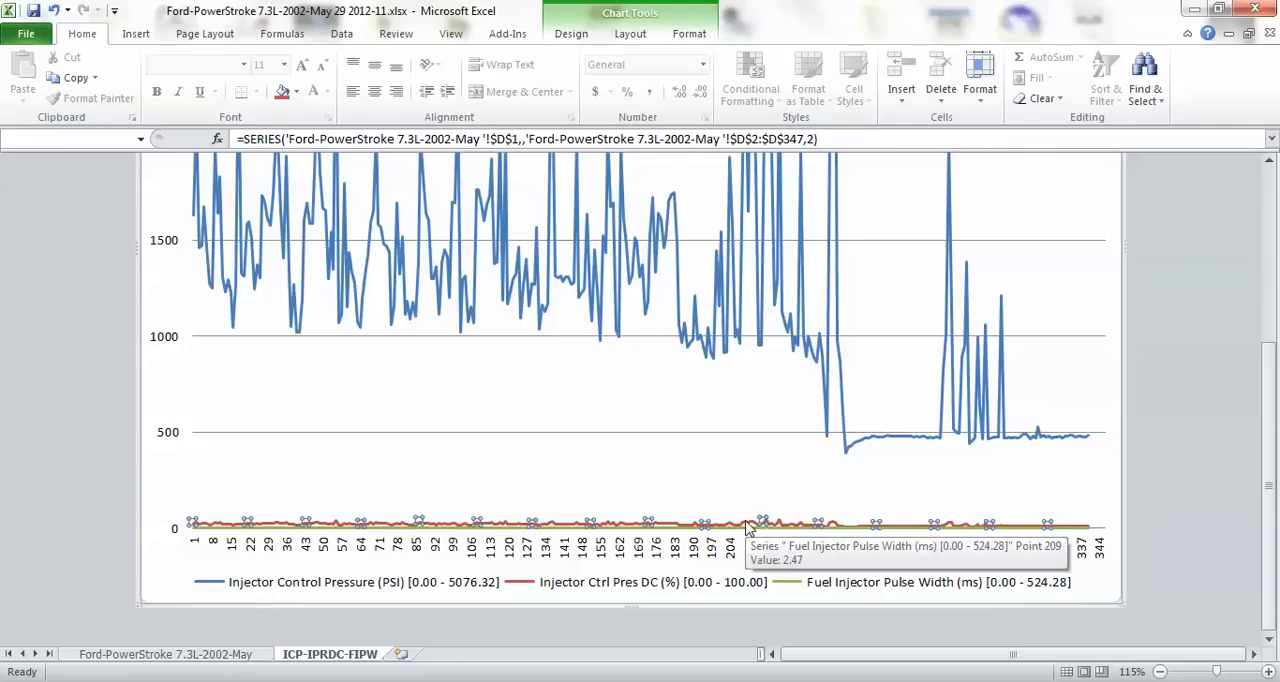
right_click(747, 527)
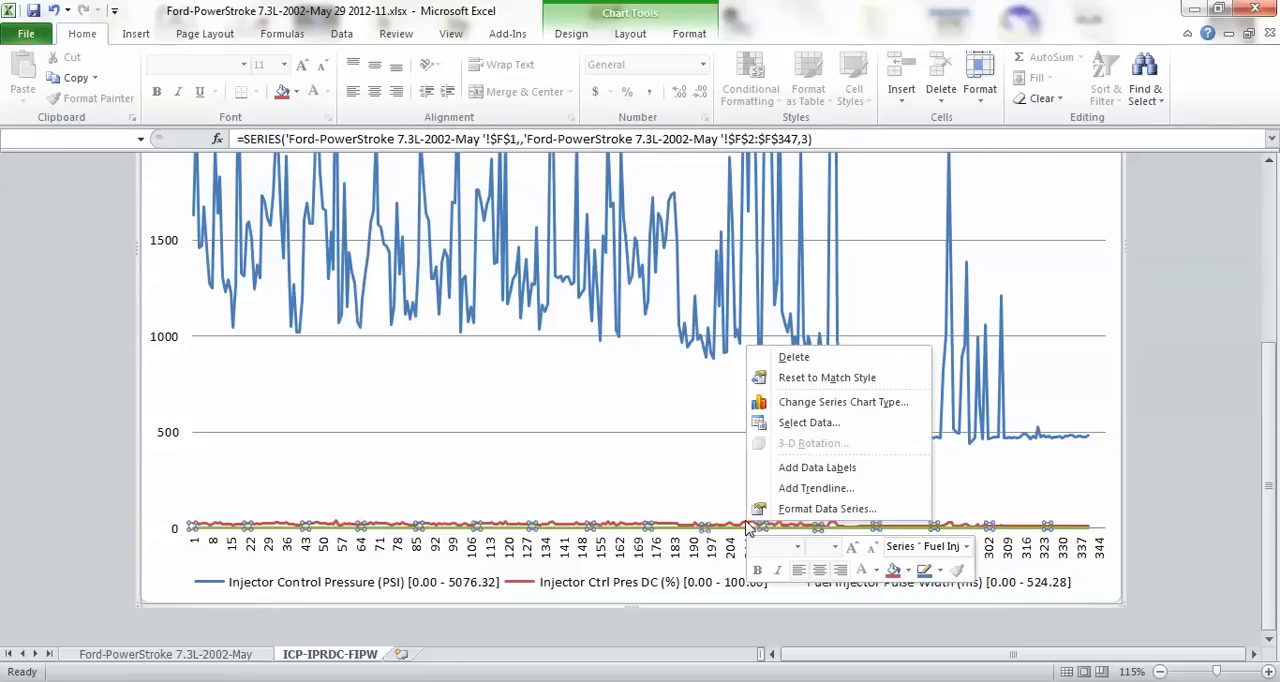
left_click(809, 510)
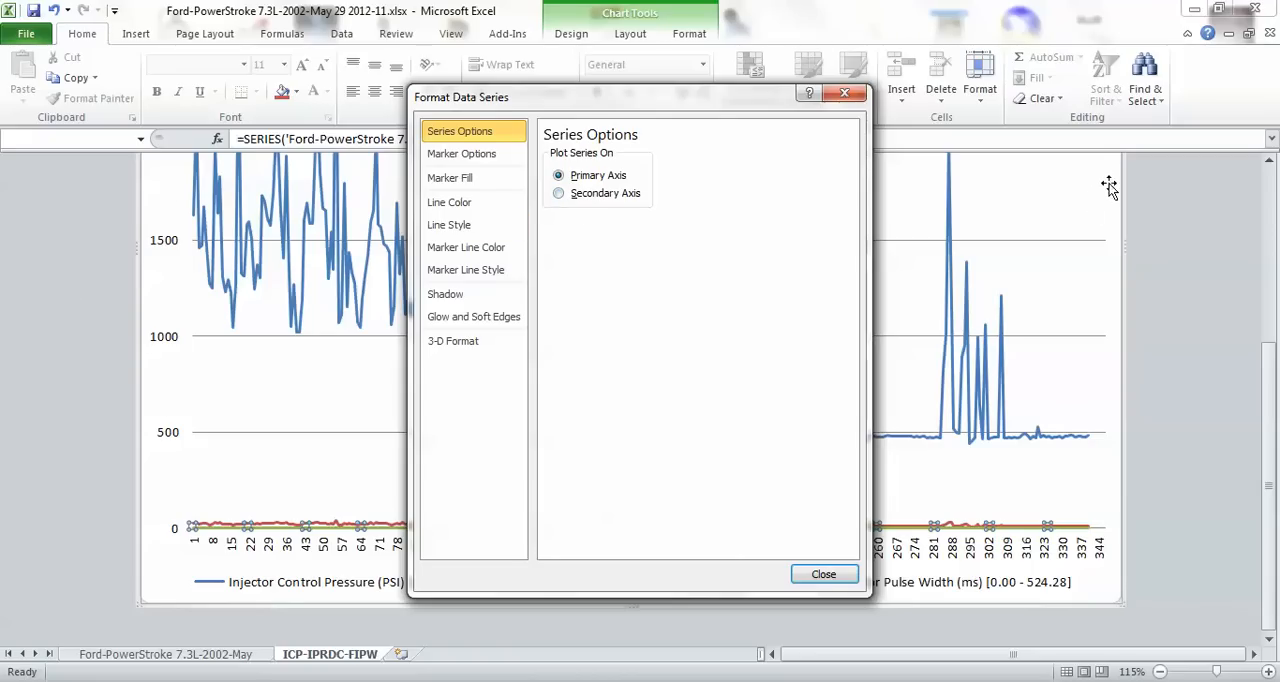
left_click(558, 194)
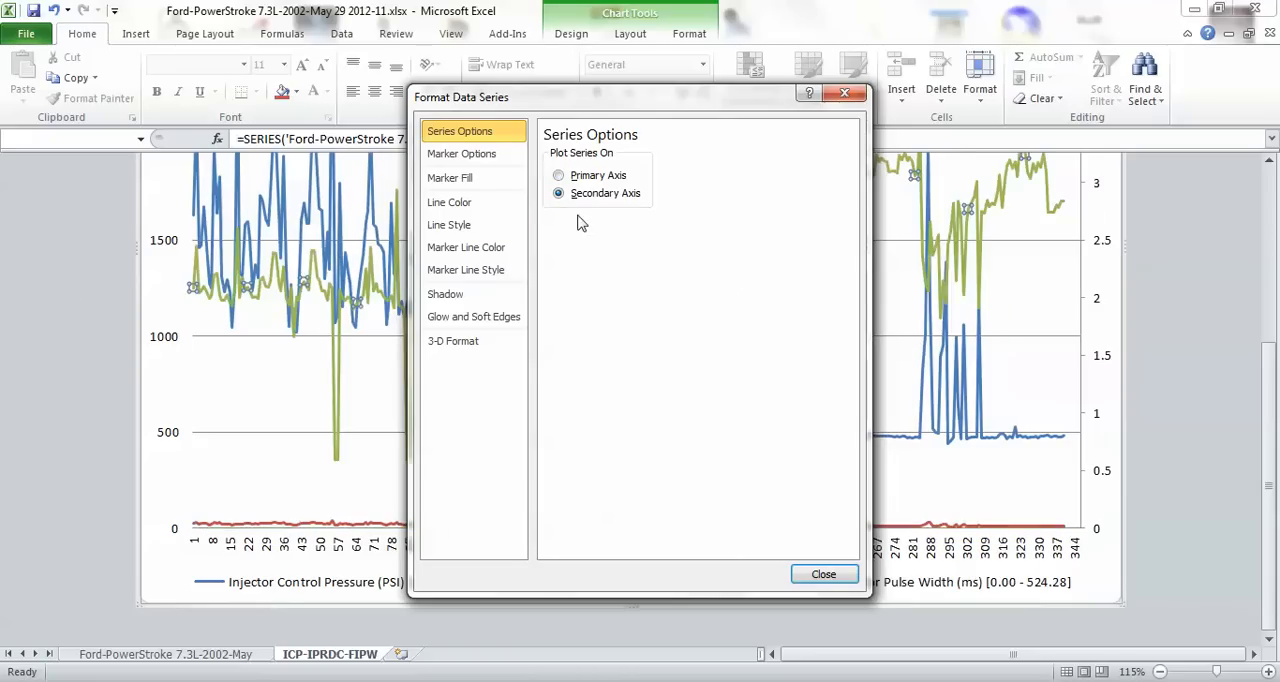
left_click(823, 574)
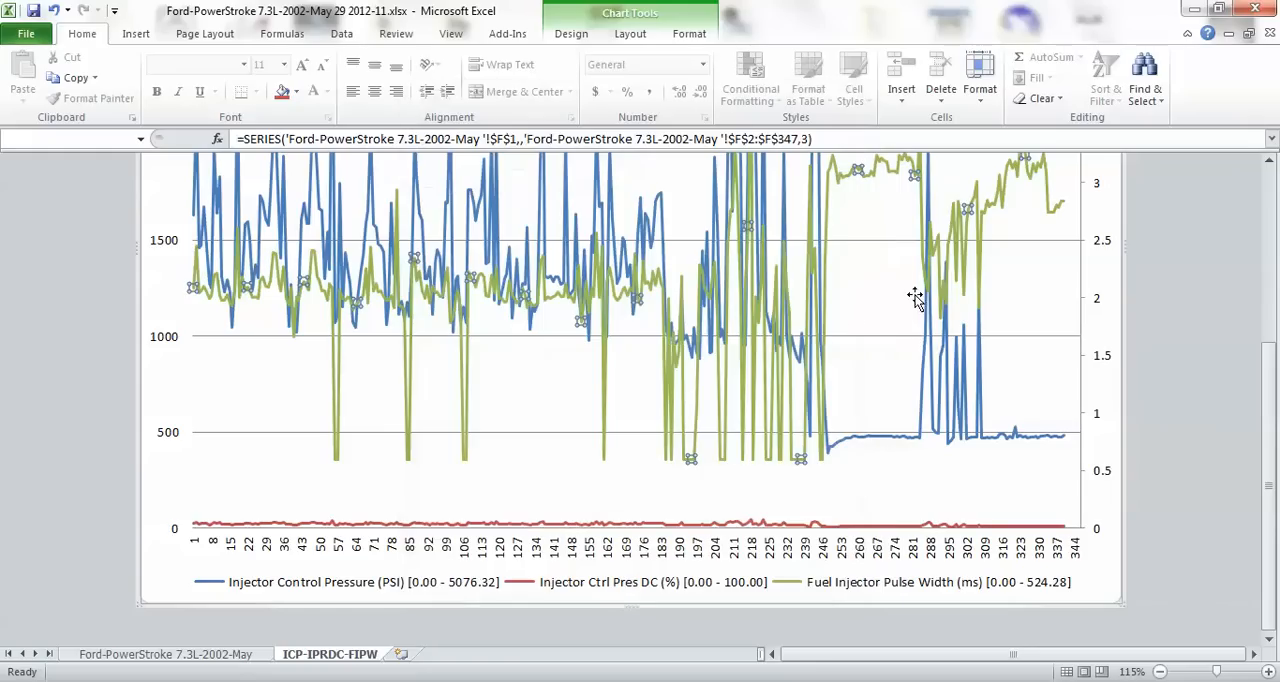
Plot the Injector Ctrl Pres DC series on the secondary axis as well.
scroll(837, 335, "up", 1)
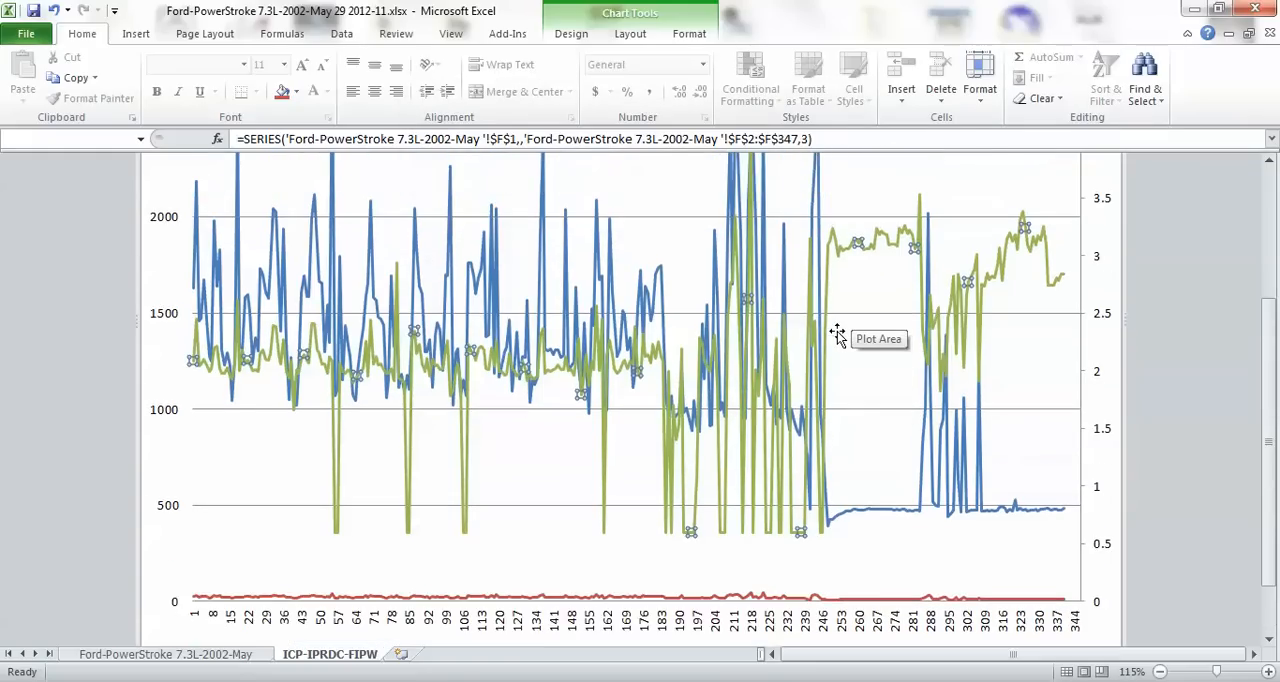
scroll(837, 335, "up", 3)
scroll(834, 334, "down", 4)
scroll(830, 345, "down", 1)
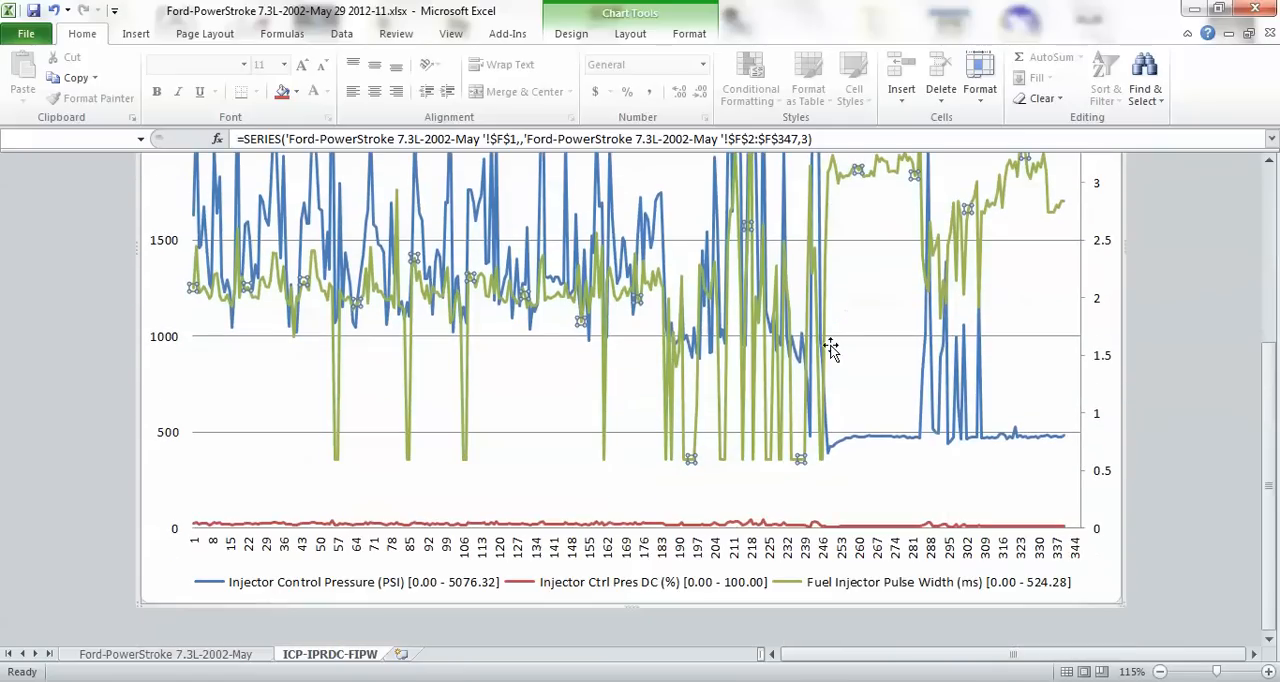
left_click(815, 526)
right_click(817, 533)
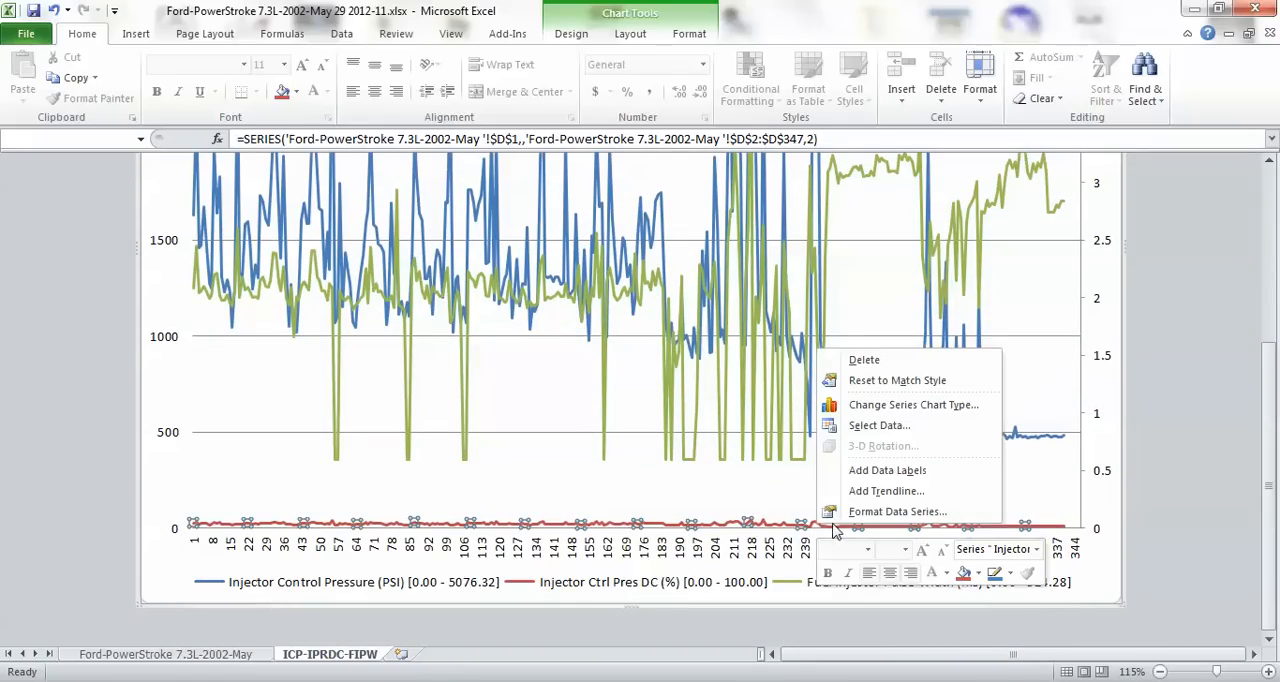
left_click(880, 512)
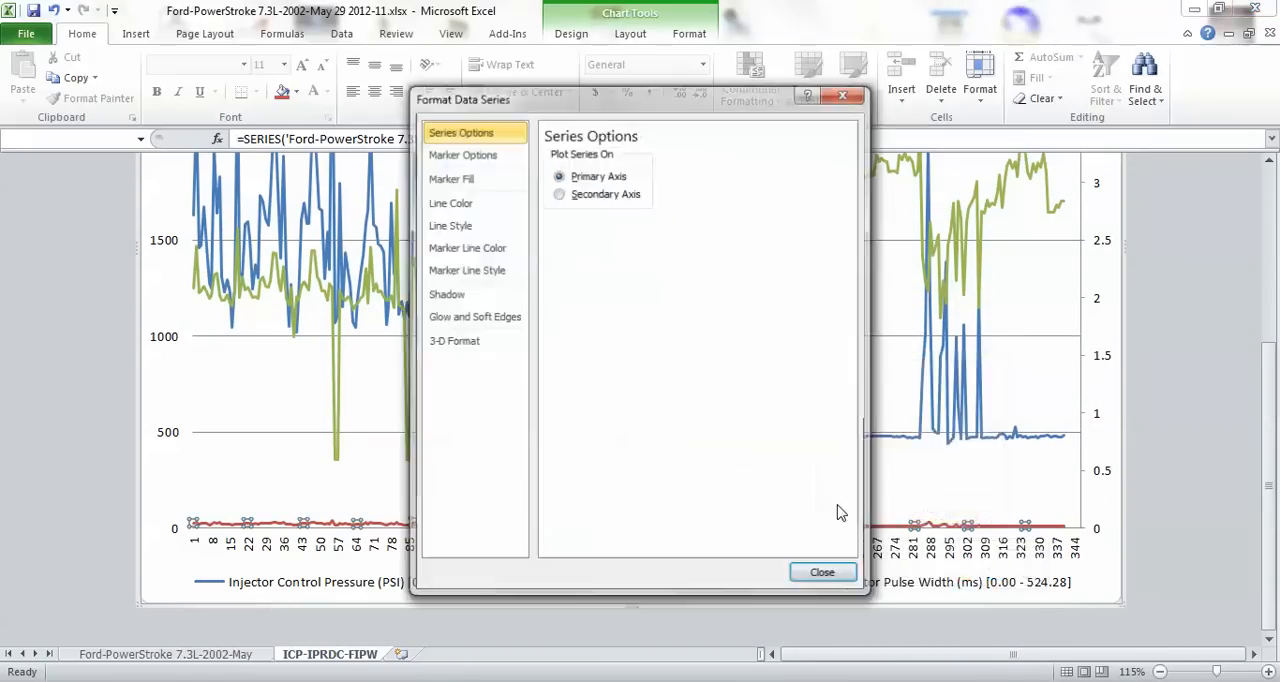
left_click(558, 193)
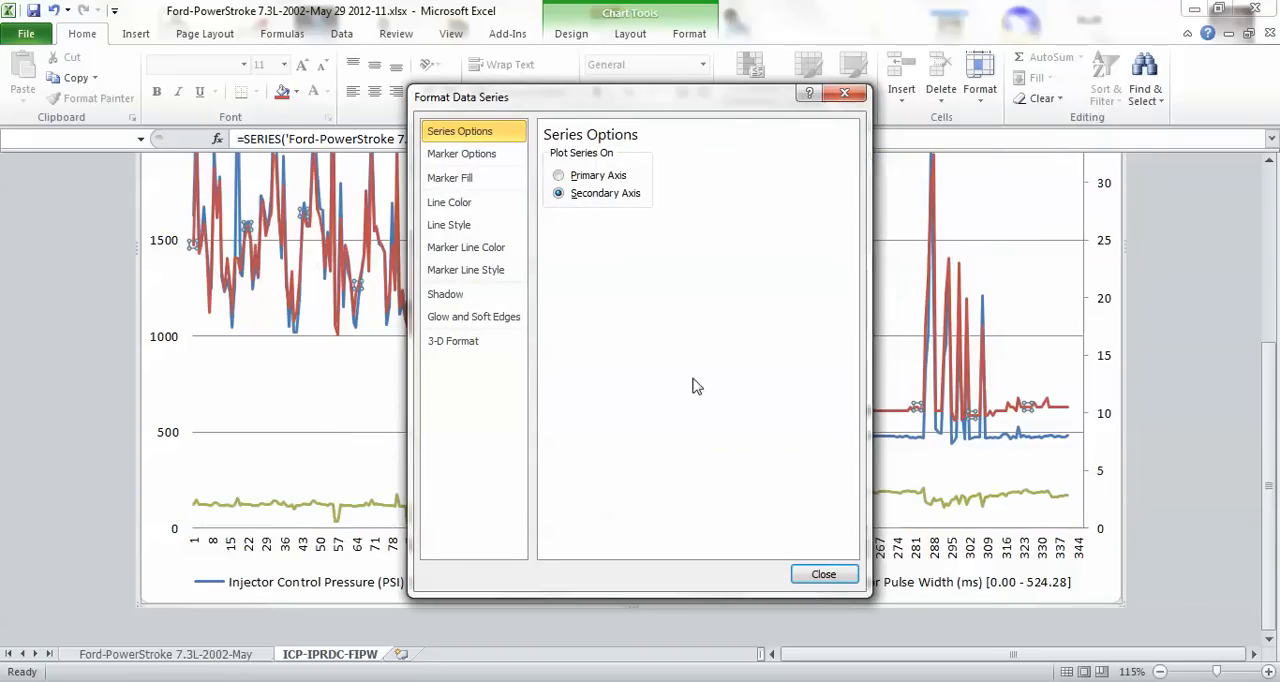
left_click(823, 576)
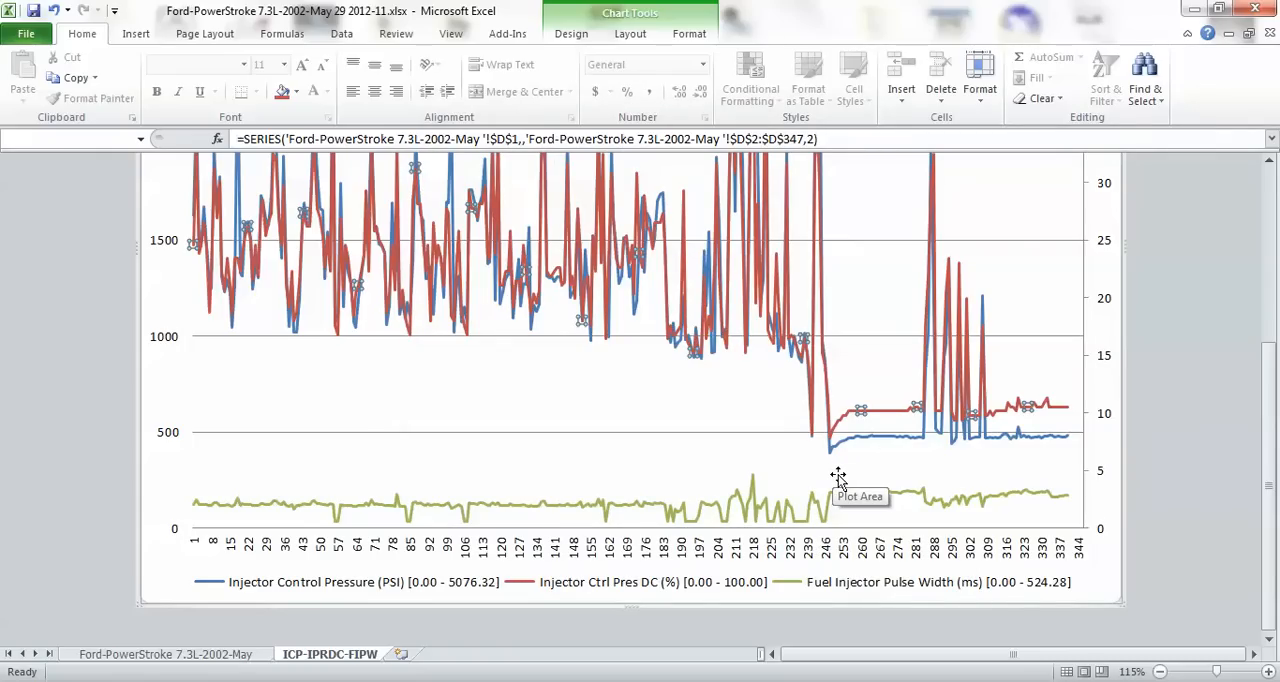
Examine the whole chart at 70% zoom, comparing the injector pressure, duty cycle and pulse width curves, and clear the series selection.
scroll(838, 477, "down", 2, "ctrl")
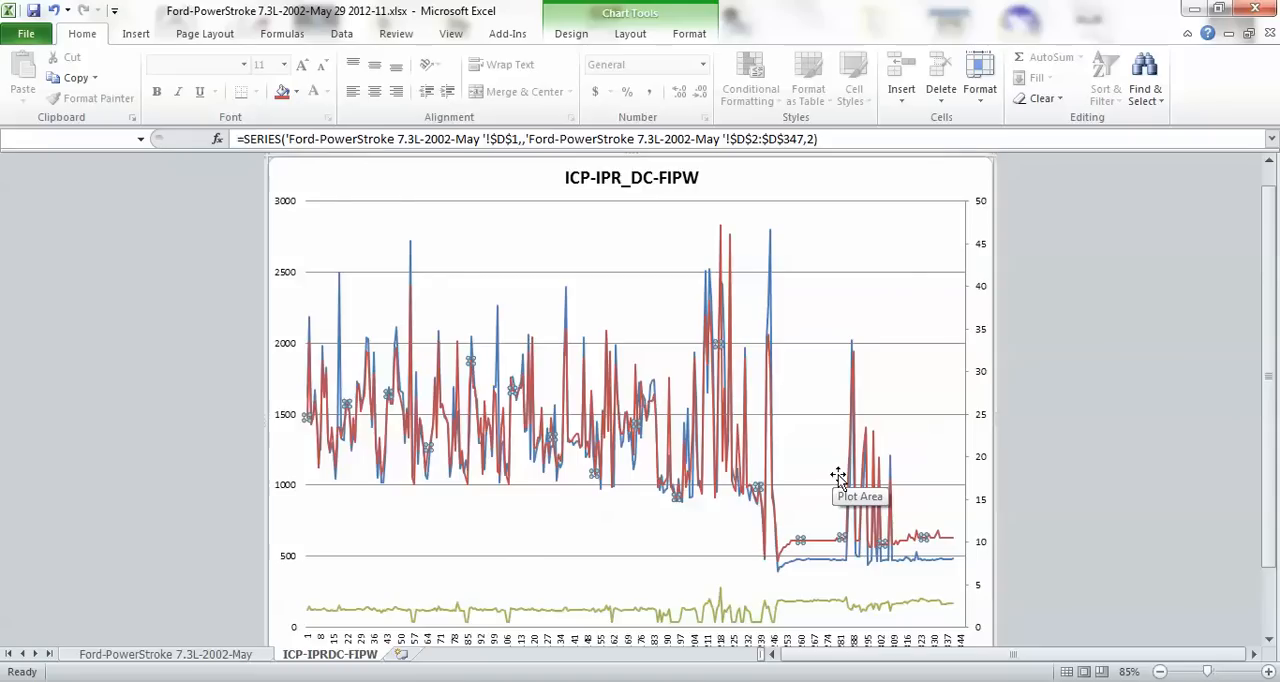
scroll(838, 477, "down", 1, "ctrl")
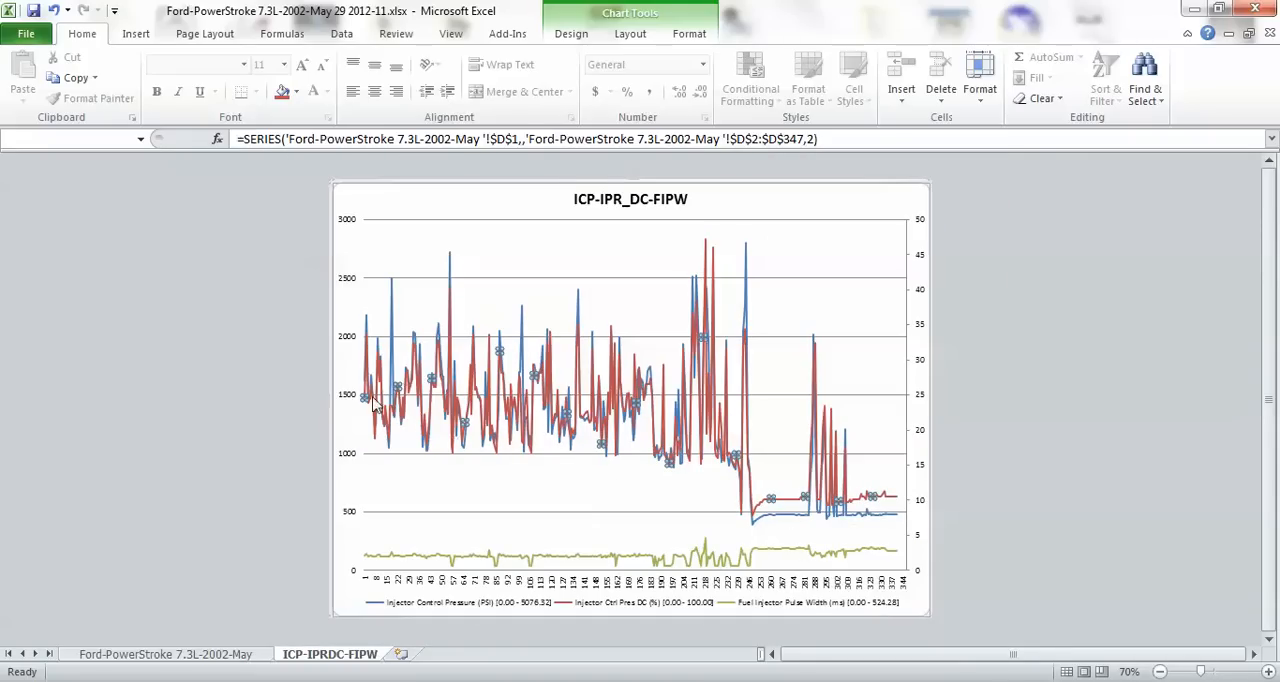
mouse_move(365, 403)
mouse_move(893, 505)
mouse_move(705, 247)
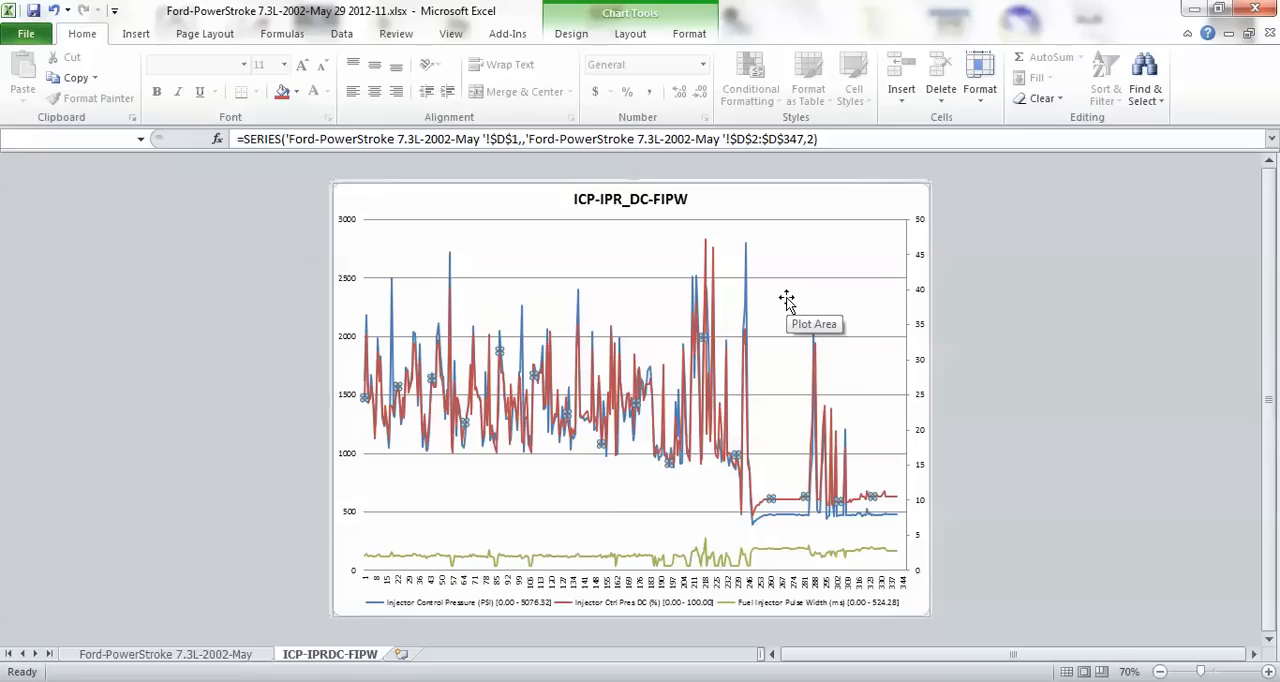
mouse_move(744, 296)
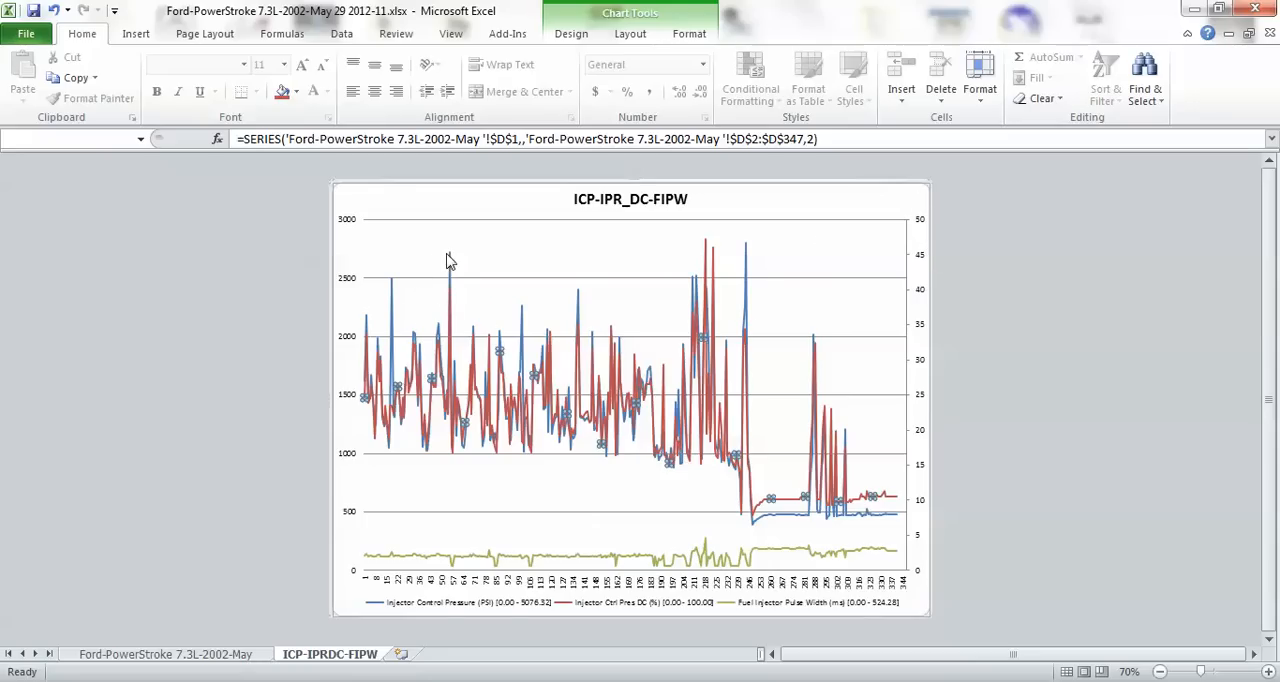
mouse_move(448, 261)
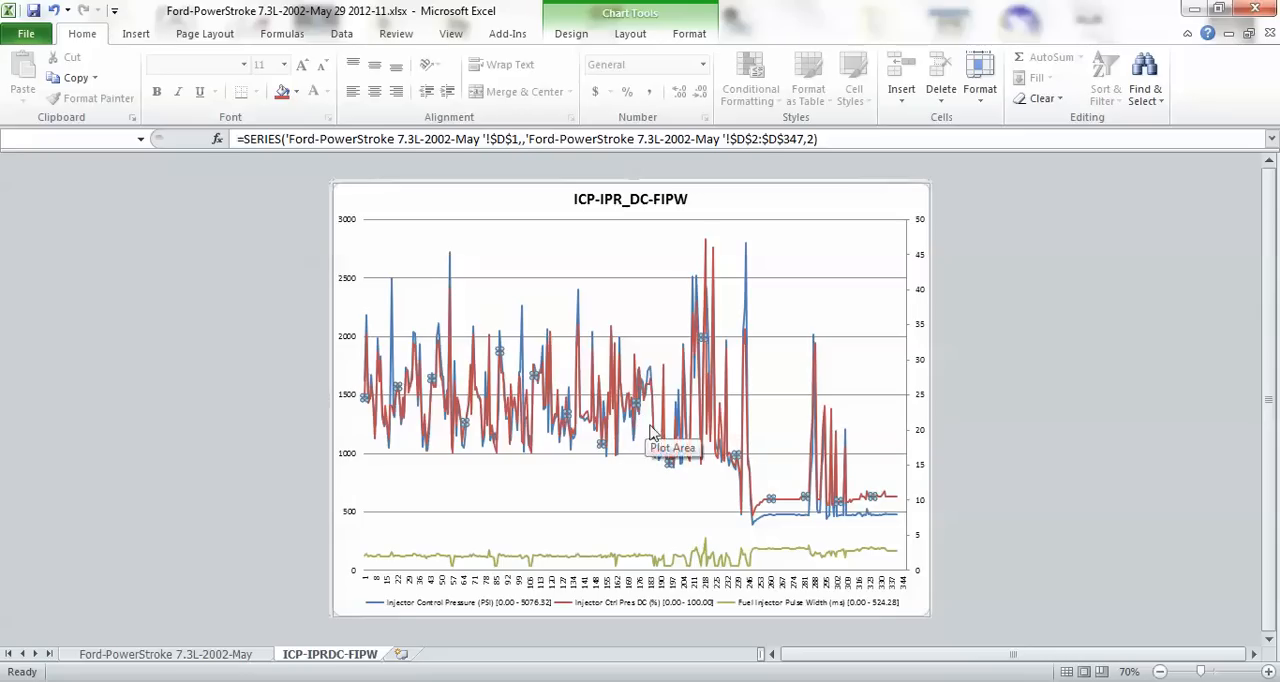
mouse_move(658, 447)
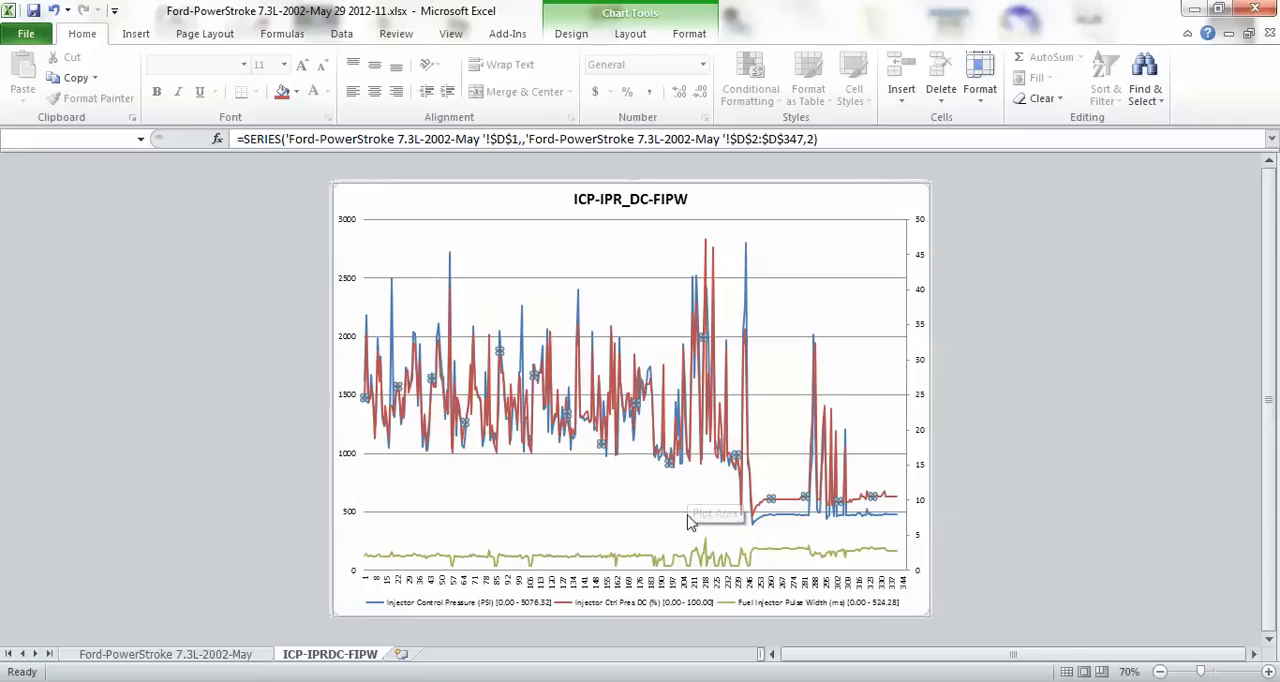
left_click(527, 483)
left_click(1133, 425)
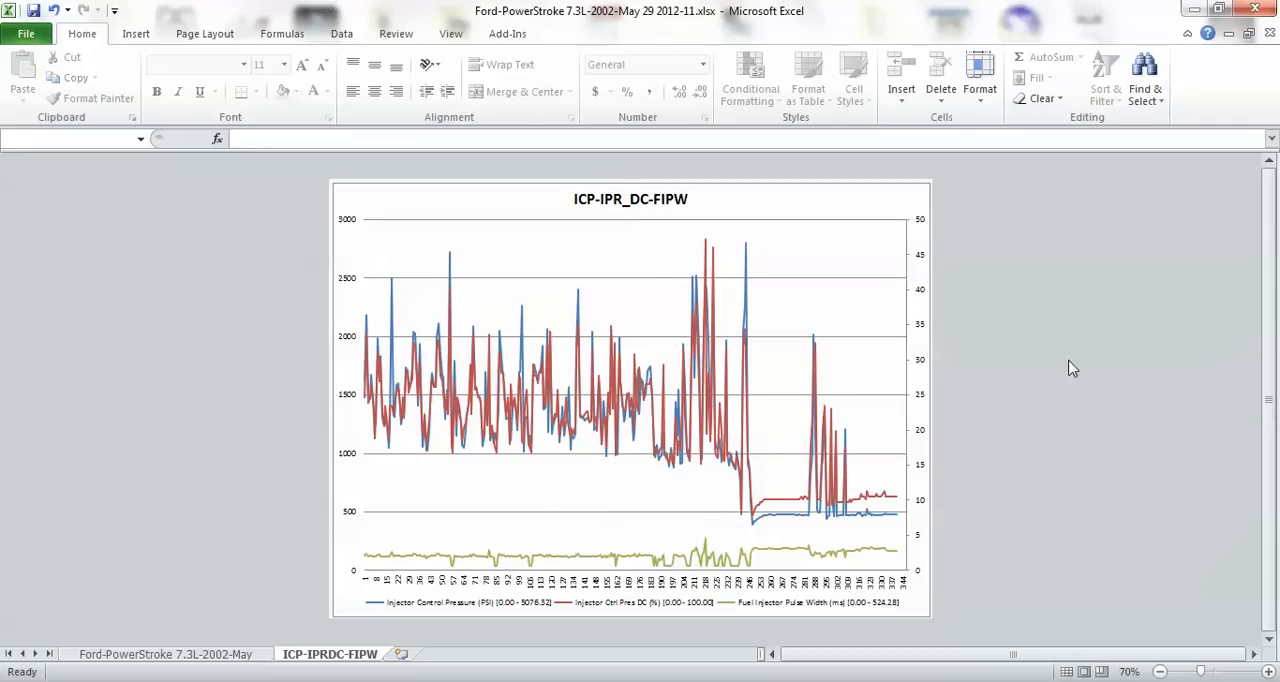